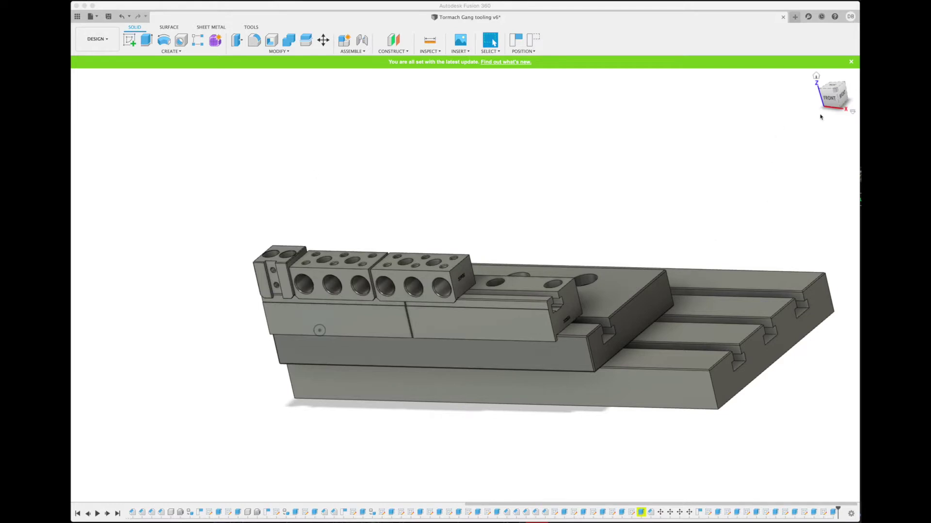
Hide the Posi-Lock, both 3 P. Blocks, the Base Block and both Riser 2 components, leaving only the Table displayed
left_click(831, 102)
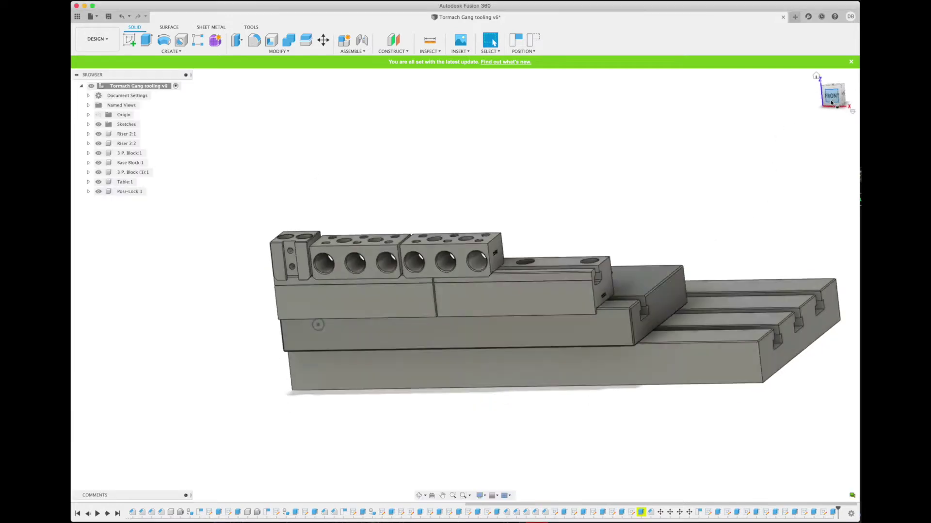
mouse_move(832, 99)
left_mouse_down()
mouse_move(845, 96)
mouse_move(755, 54)
mouse_move(798, 68)
left_mouse_up()
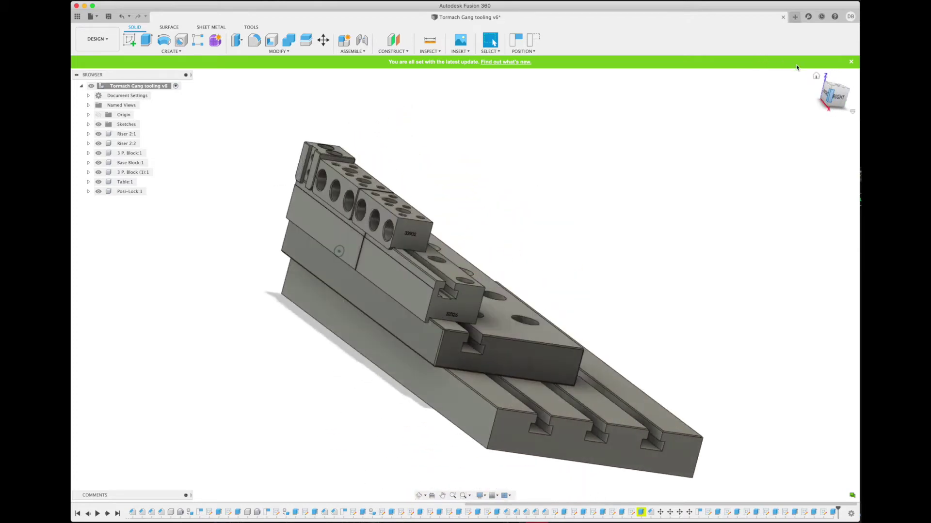
left_click(103, 192)
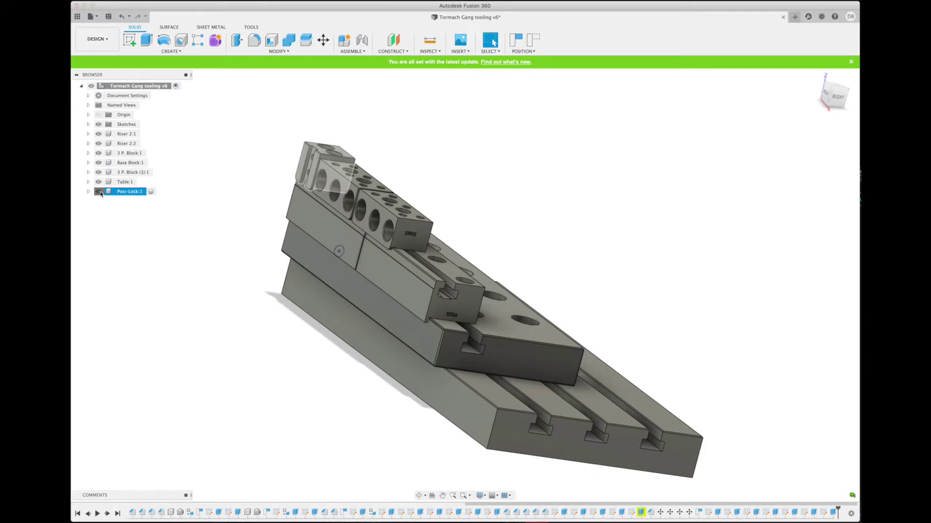
left_click(98, 192)
left_click(99, 172)
left_click(98, 163)
left_click(99, 154)
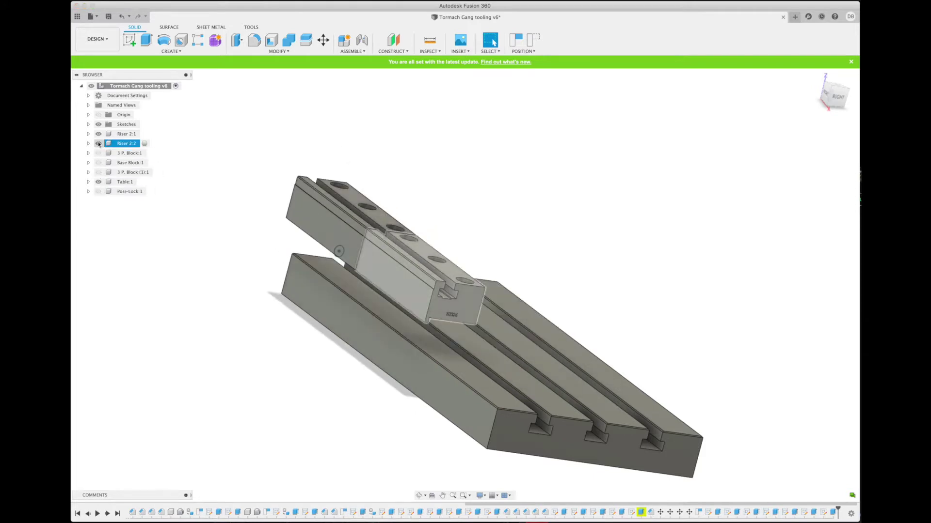
left_click(98, 143)
left_click(98, 134)
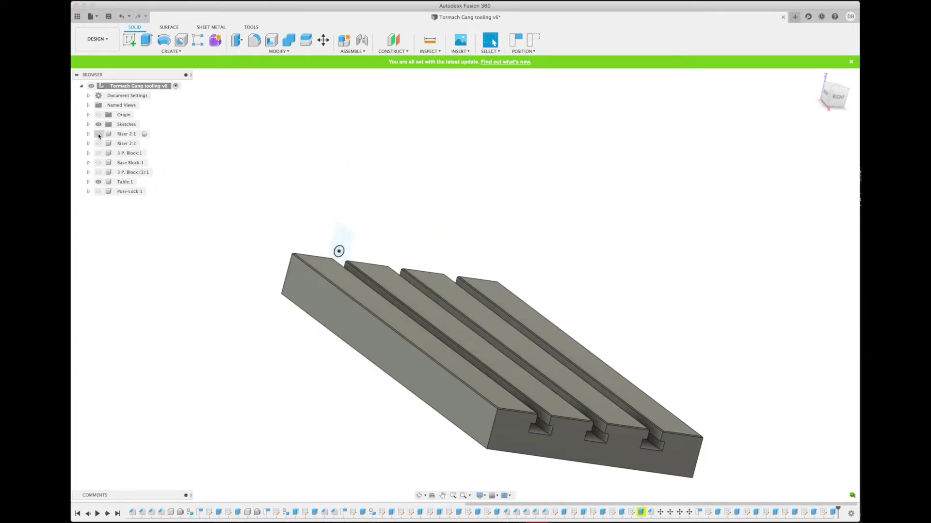
Examine the table's upper surface, T-slots and end profile from several angles
middle_click_drag(641, 283, 536, 228)
mouse_move(234, 195)
middle_mouse_down("shift")
mouse_move(322, 141)
mouse_move(304, 288)
mouse_move(292, 202)
mouse_move(243, 176)
mouse_move(235, 210)
mouse_move(288, 184)
middle_mouse_up("shift")
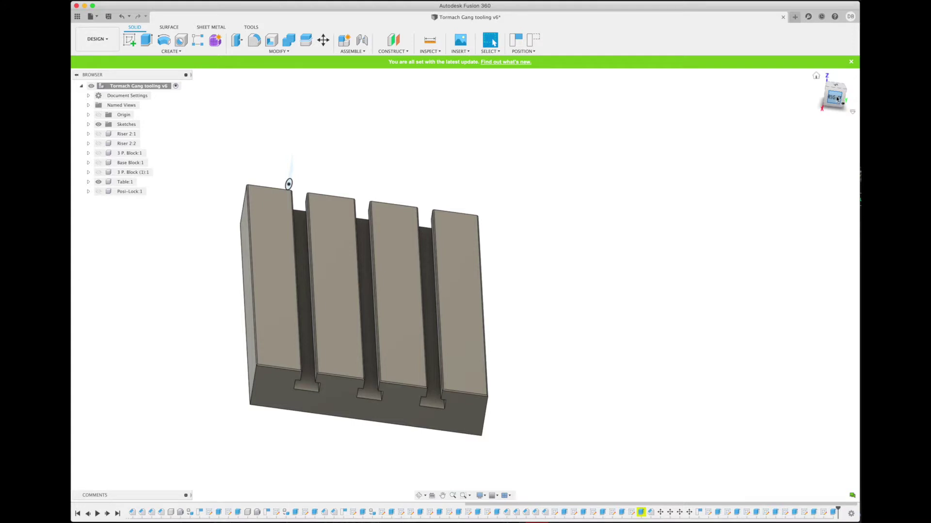
left_click_drag(837, 99, 838, 85)
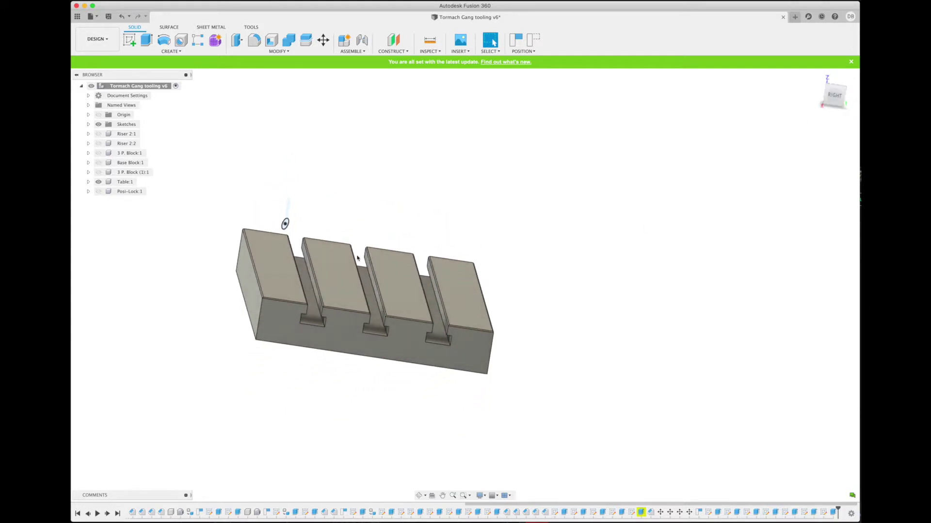
left_click(833, 95)
left_click_drag(834, 97, 828, 83)
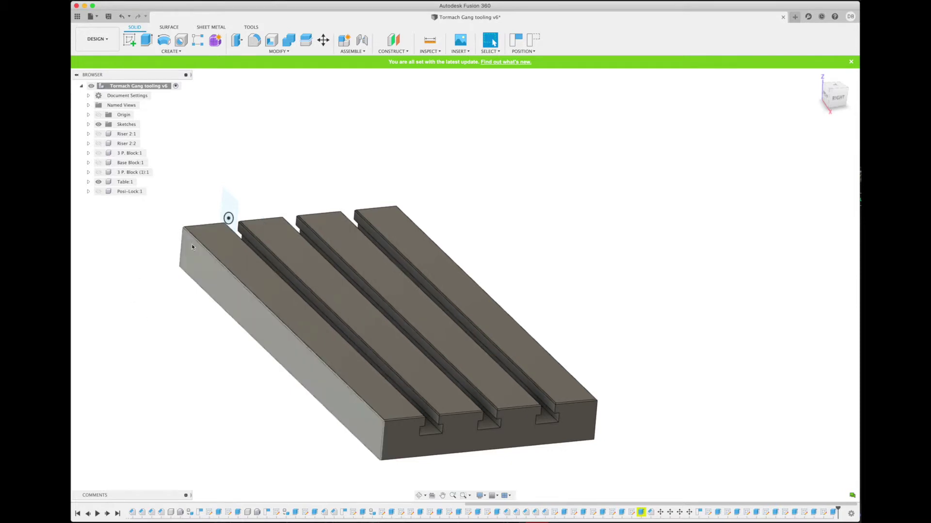
left_click(839, 100)
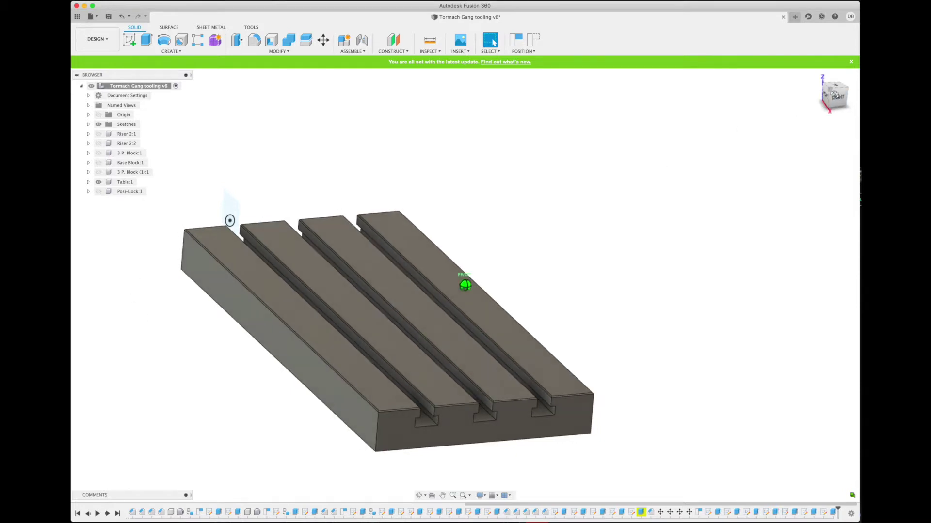
middle_click_drag(491, 295, 641, 275)
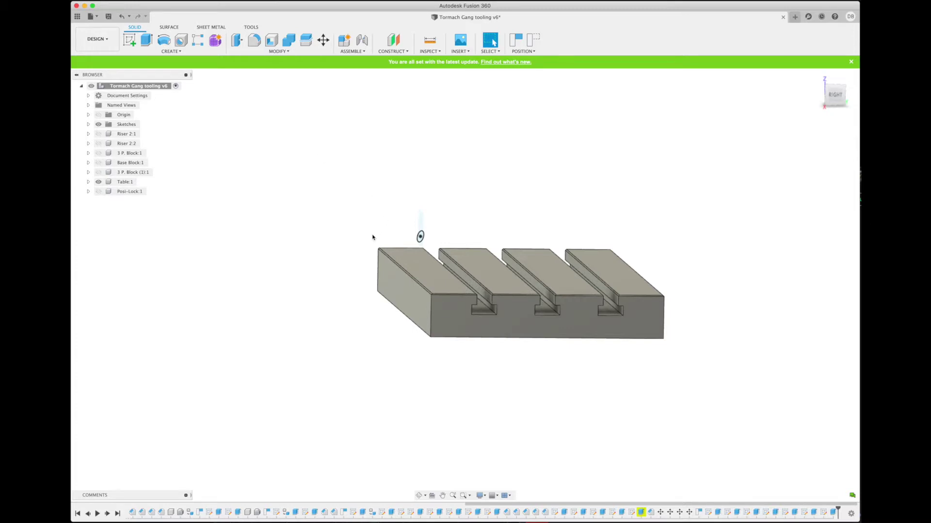
middle_click_drag(467, 285, 465, 281, "shift")
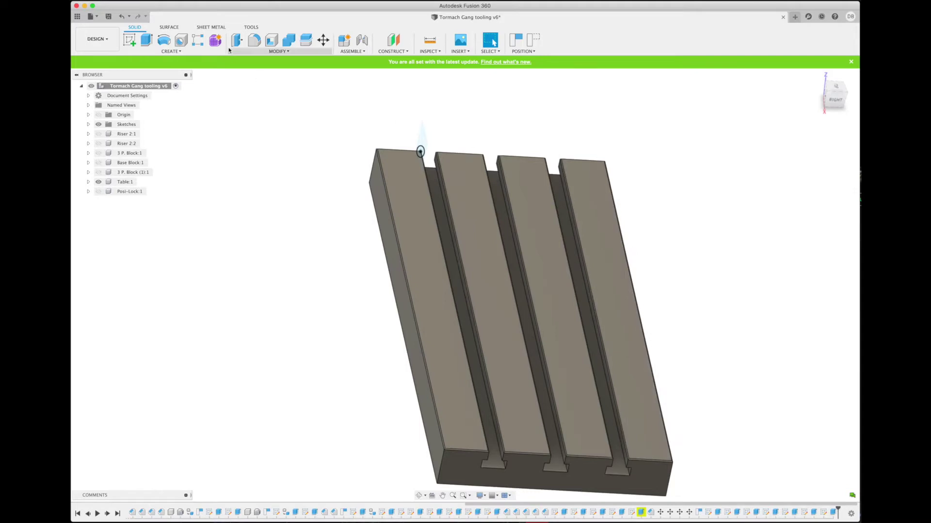
Measure the table's width between its two long outer top edges
left_click(430, 40)
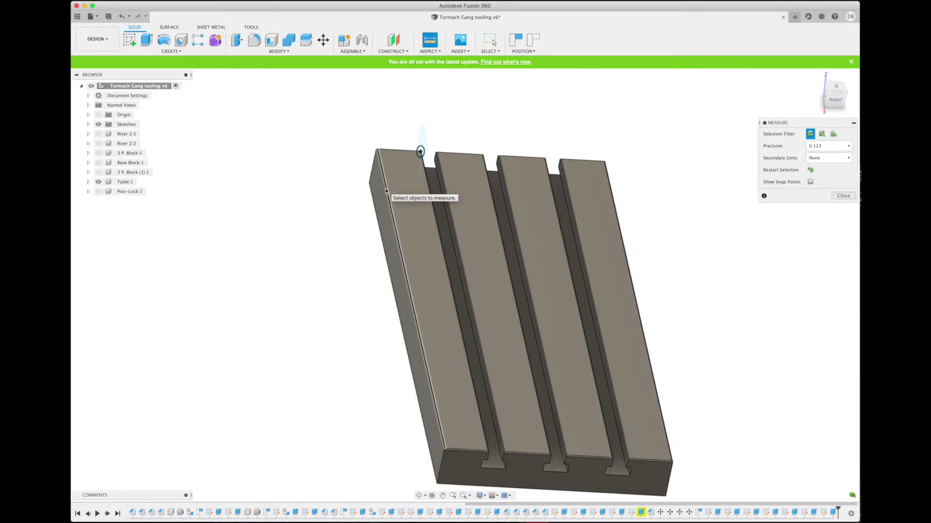
left_click(390, 193)
left_click(612, 199)
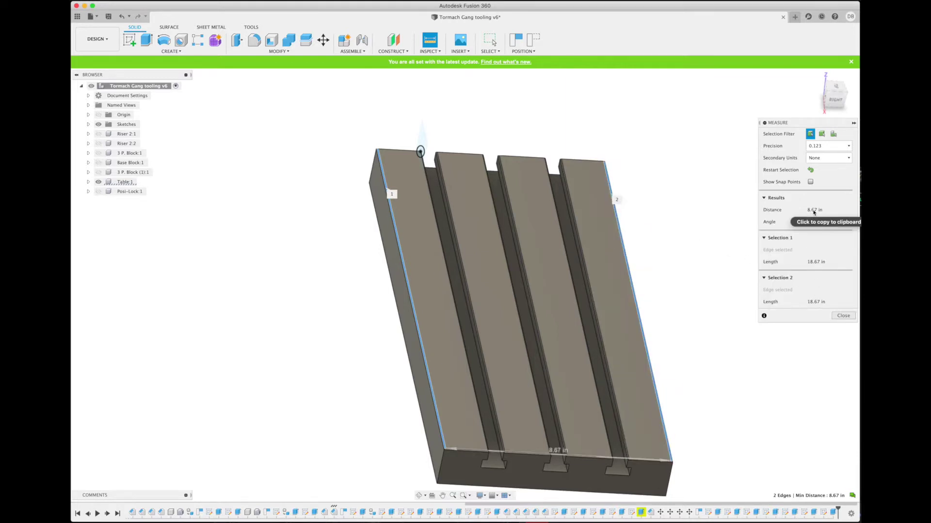
left_click(843, 315)
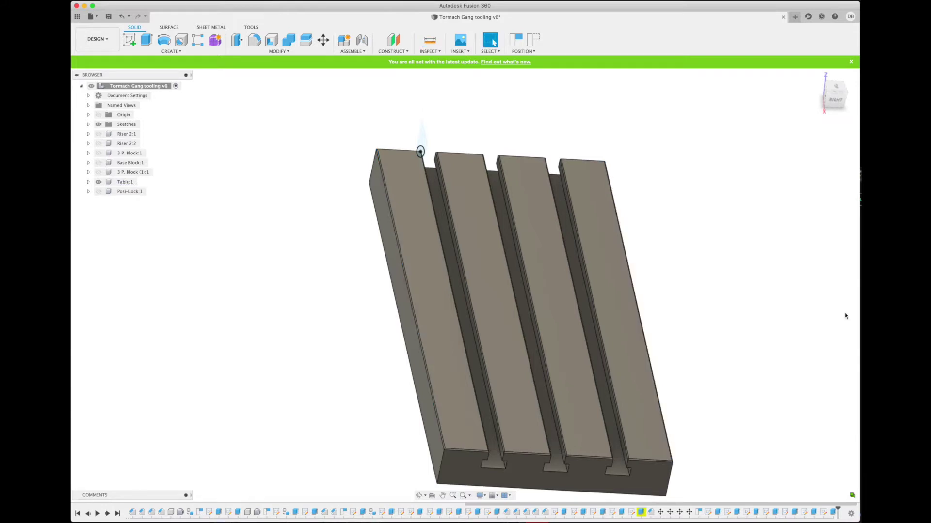
Show the Base Block component on top of the table
left_click_drag(827, 97, 825, 83)
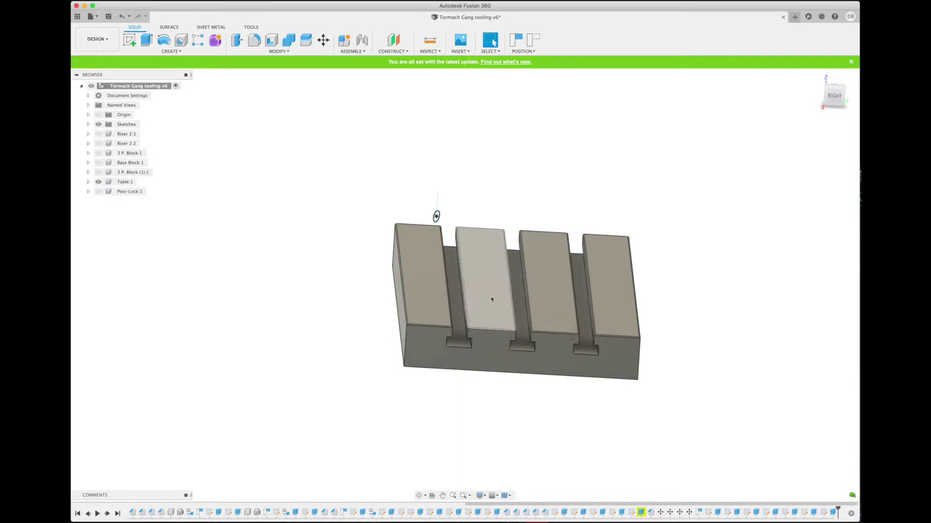
left_click_drag(832, 95, 855, 92)
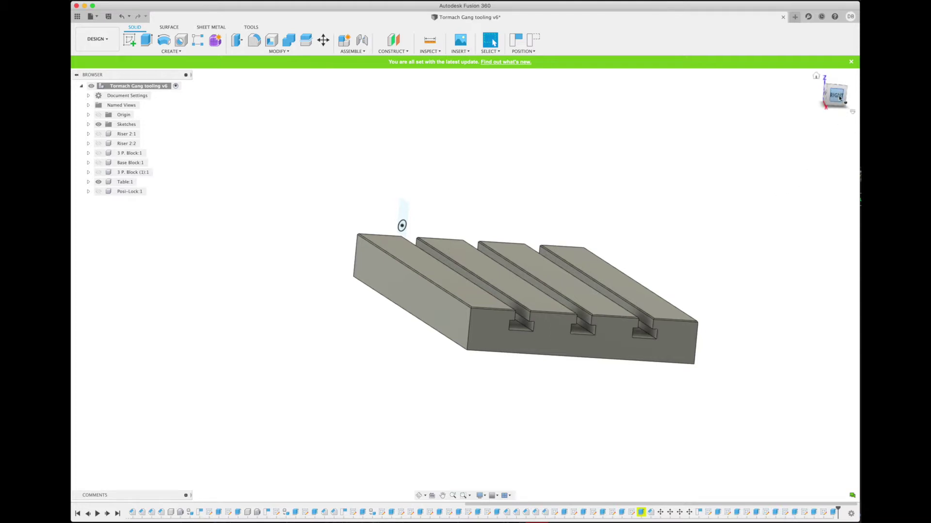
left_click_drag(834, 96, 830, 99)
middle_click_drag(414, 214, 428, 181, "shift")
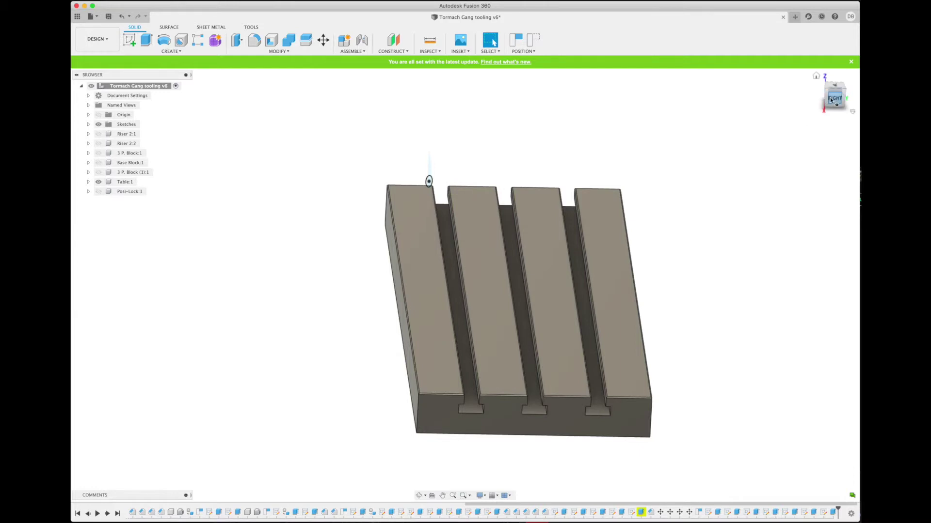
left_click_drag(834, 96, 836, 79)
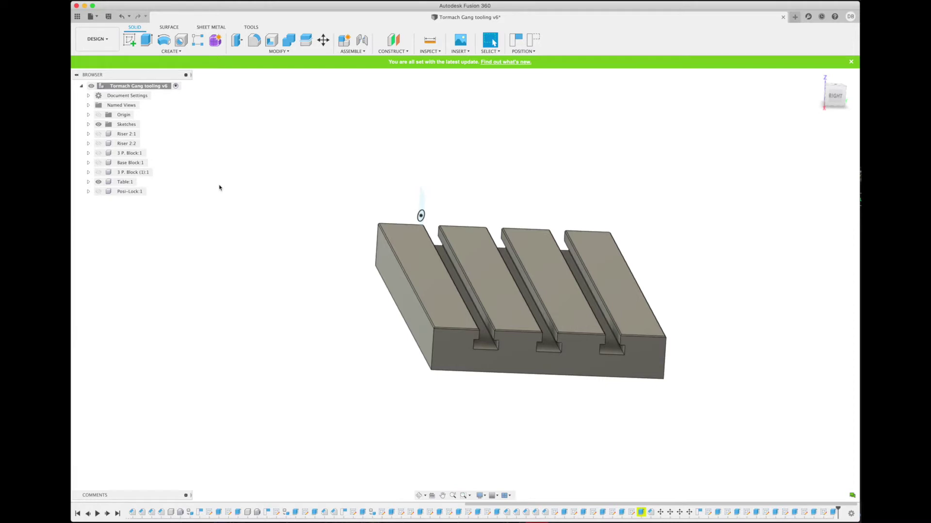
left_click(98, 163)
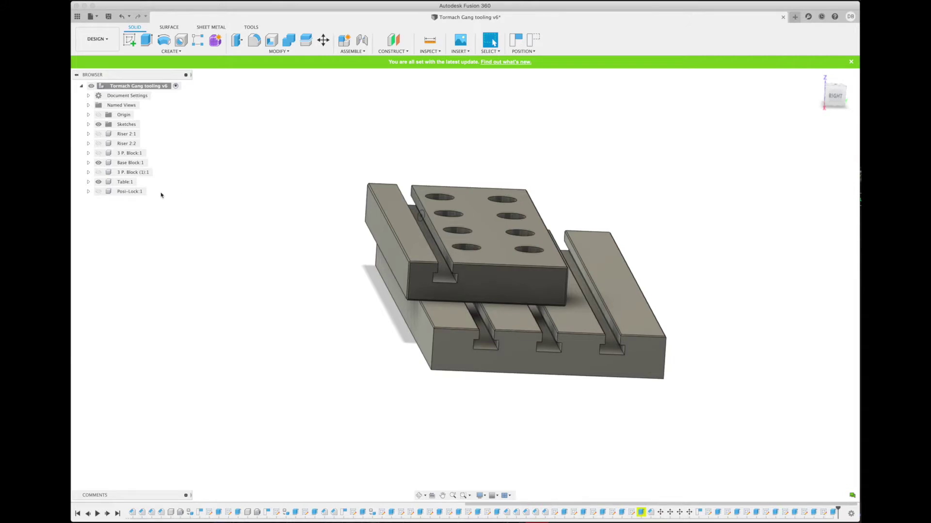
left_click(108, 172)
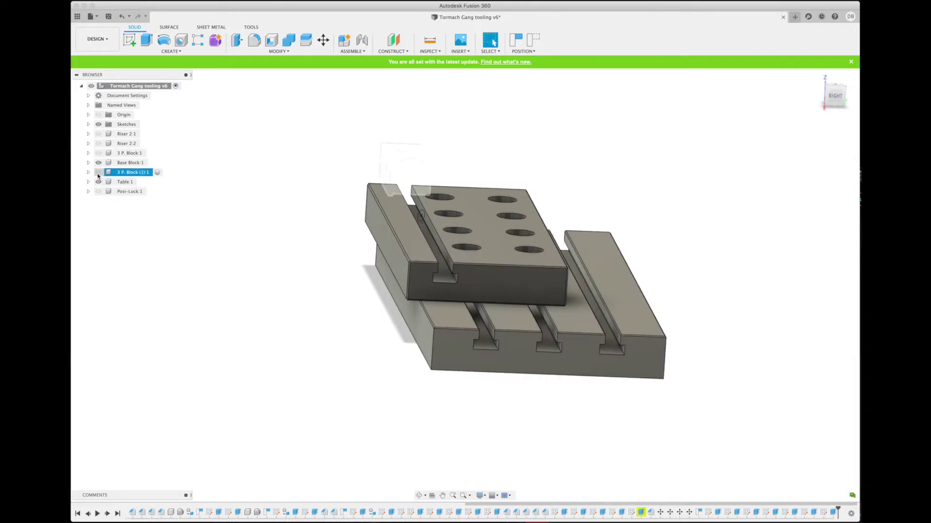
key("Escape")
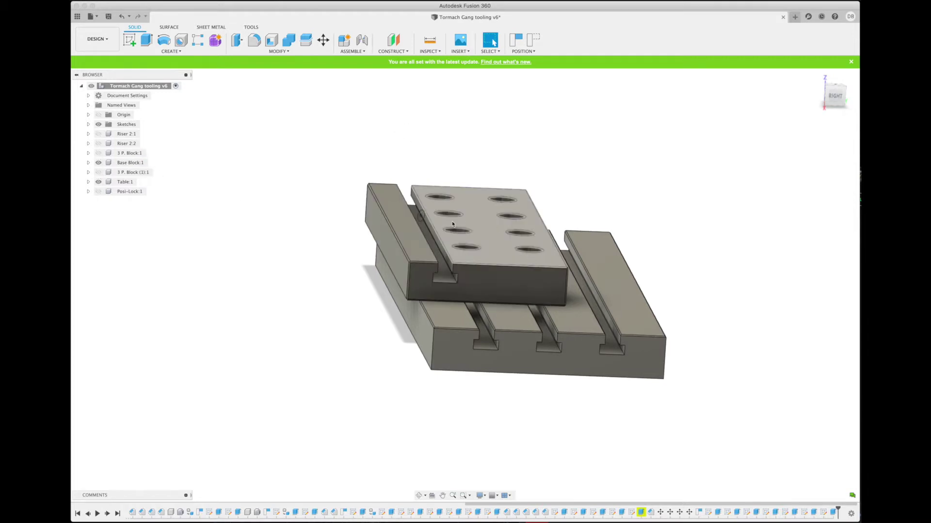
Show both Riser 2 components above the Base Block's T-slot
middle_click(465, 285, "shift")
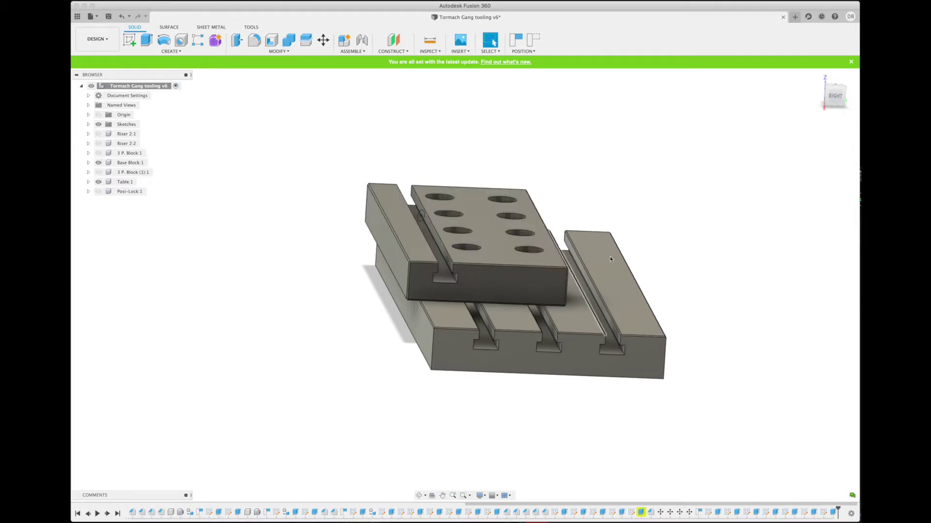
middle_click_drag(419, 215, 753, 118, "shift")
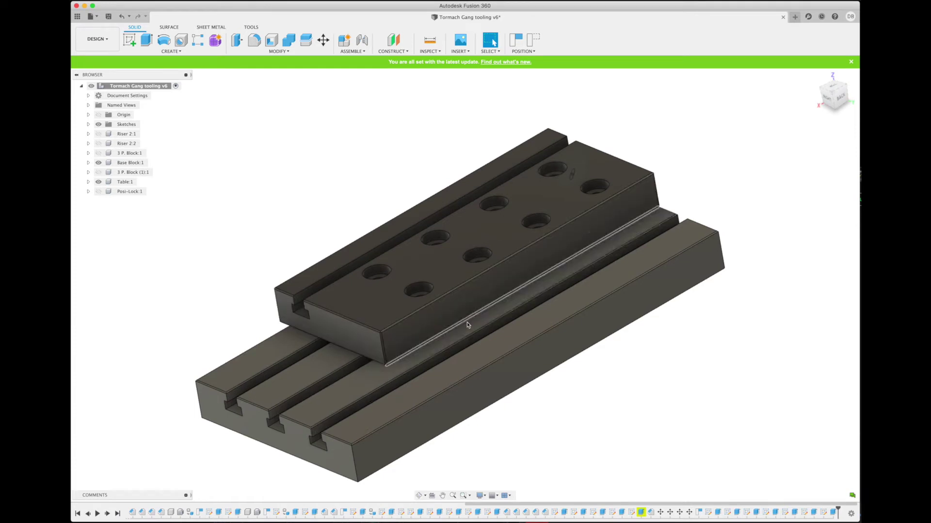
mouse_move(832, 95)
left_mouse_down()
mouse_move(840, 98)
mouse_move(364, 198)
mouse_move(513, 206)
mouse_move(485, 208)
left_mouse_up()
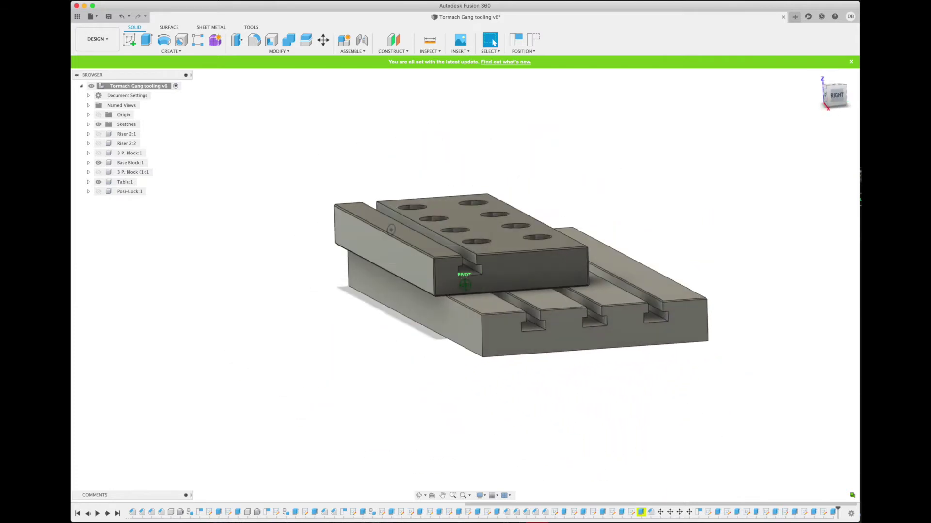
left_click(99, 143)
left_click(99, 134)
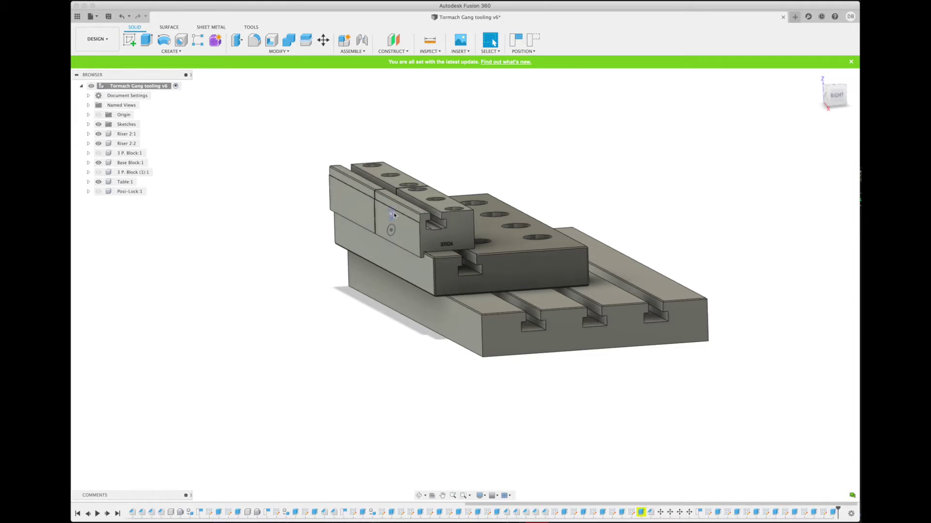
Show both 3 P. Block components and the Posi-Lock component on top of the risers
left_click(107, 154)
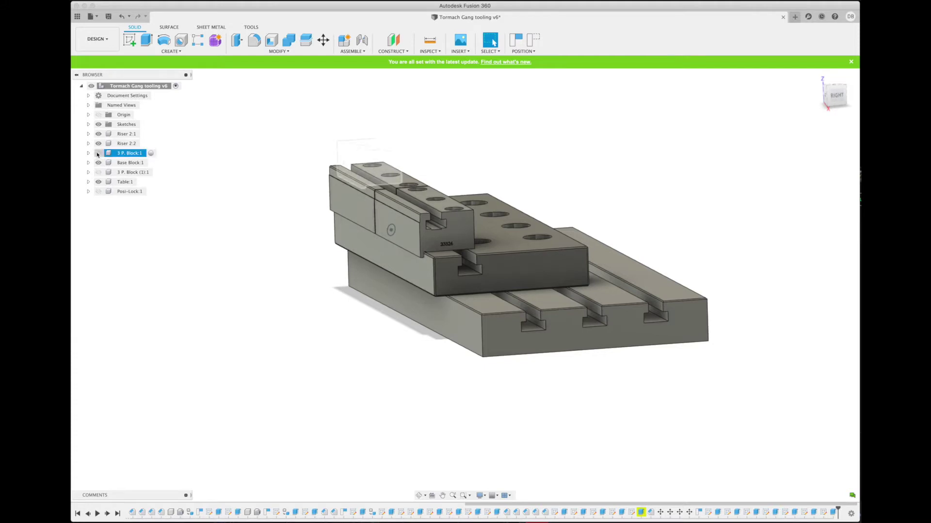
left_click(98, 154)
left_click(98, 173)
left_click(98, 172)
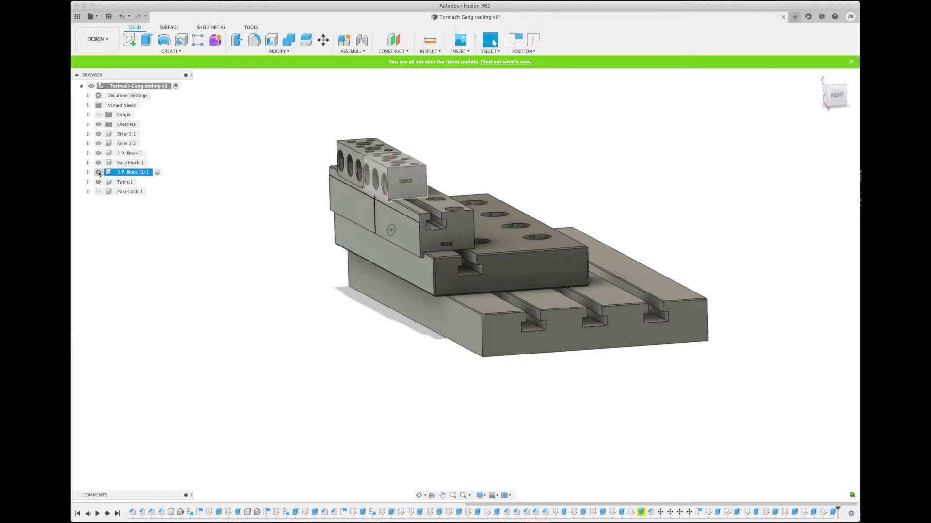
left_click(237, 182)
mouse_move(832, 107)
left_mouse_down()
mouse_move(842, 95)
mouse_move(842, 121)
mouse_move(843, 97)
left_mouse_up()
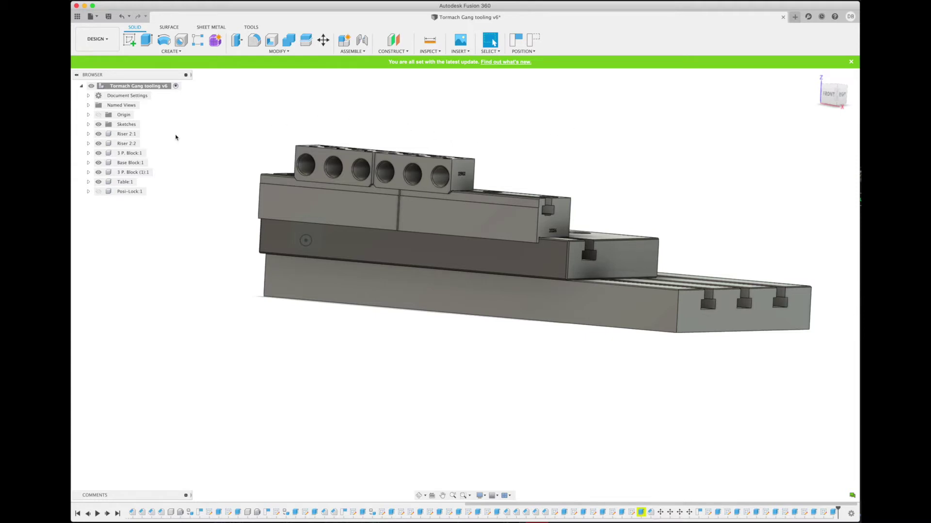
left_click(99, 192)
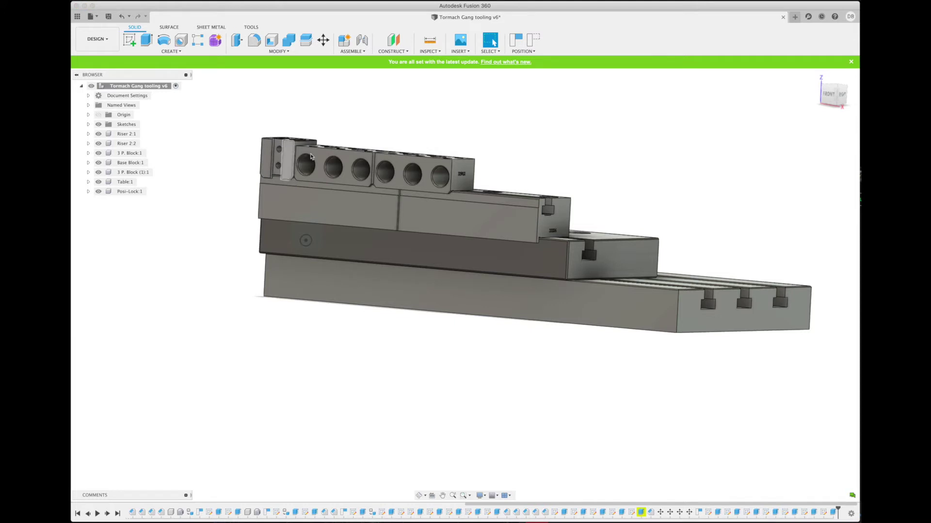
Examine the complete tooling stack from the back and front, focusing on the Posi-Lock block and its screw holes
left_click(821, 94)
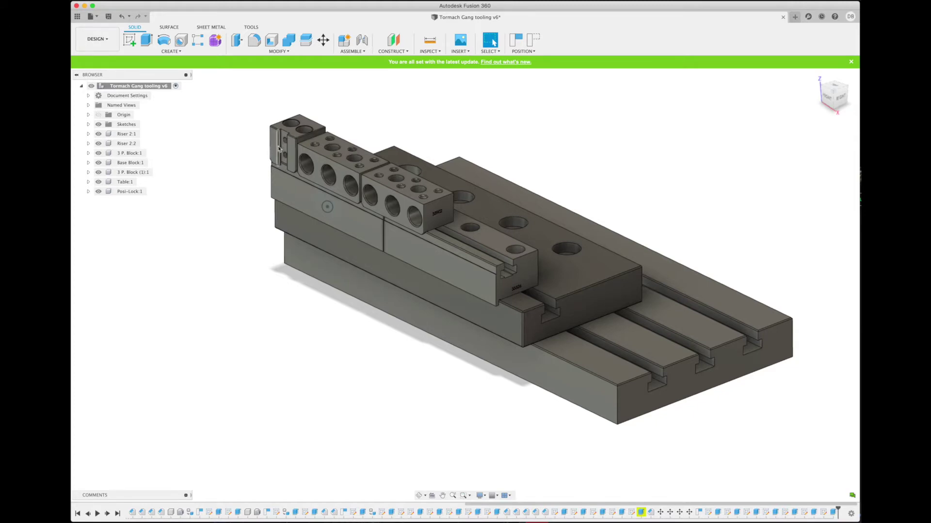
left_click_drag(840, 97, 855, 94)
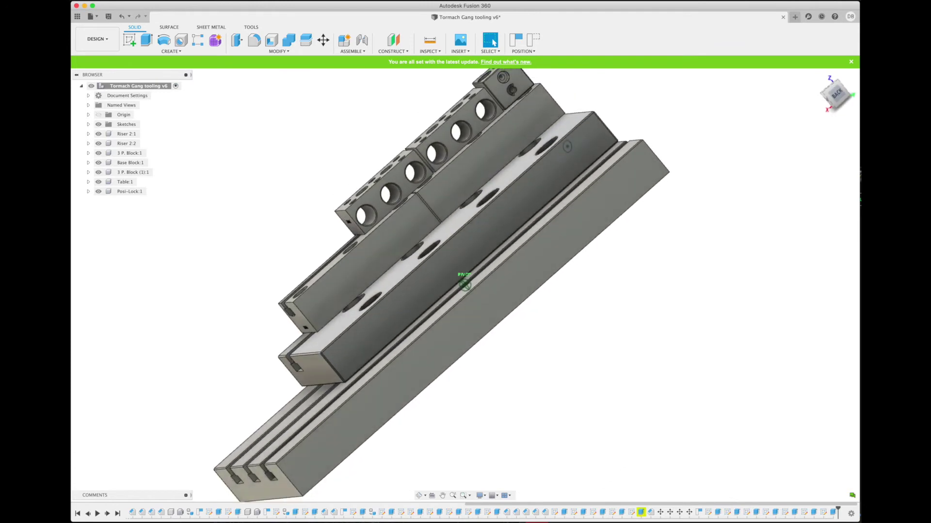
middle_click_drag(486, 208, 483, 177)
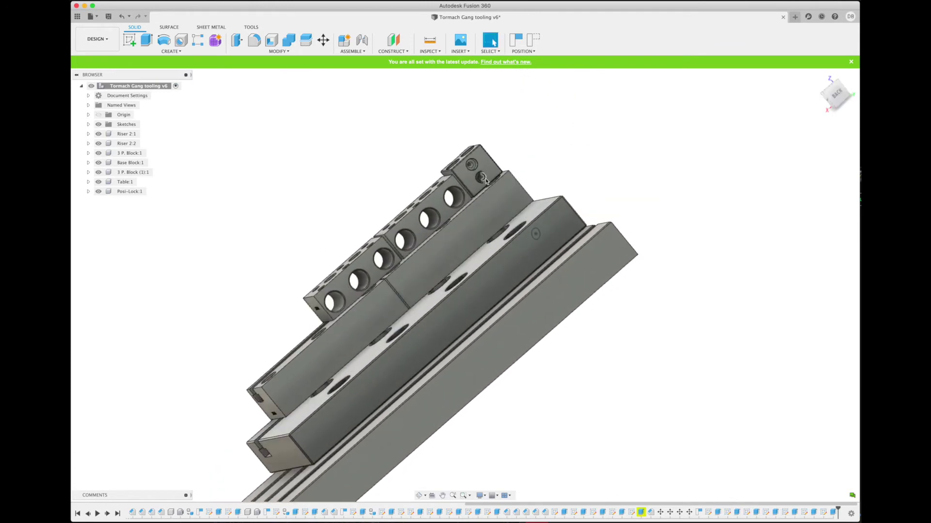
scroll(486, 181, "up", 3)
scroll(487, 181, "up", 1)
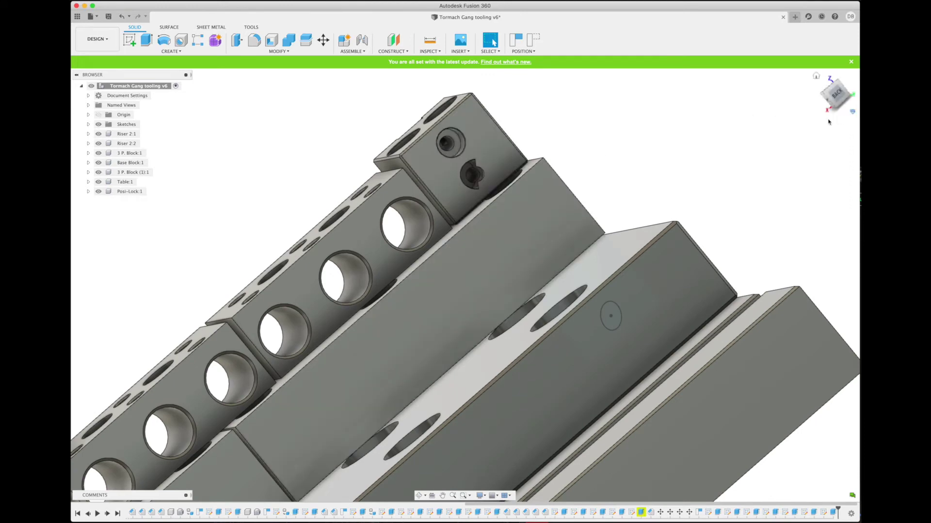
scroll(723, 170, "down", 3)
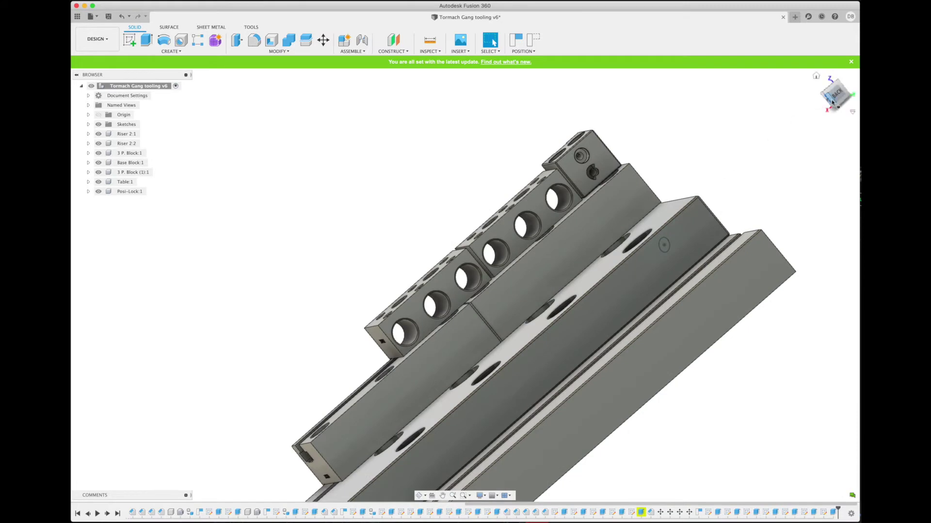
mouse_move(723, 170)
middle_mouse_down("shift")
mouse_move(742, 165)
mouse_move(278, 318)
middle_mouse_up("shift")
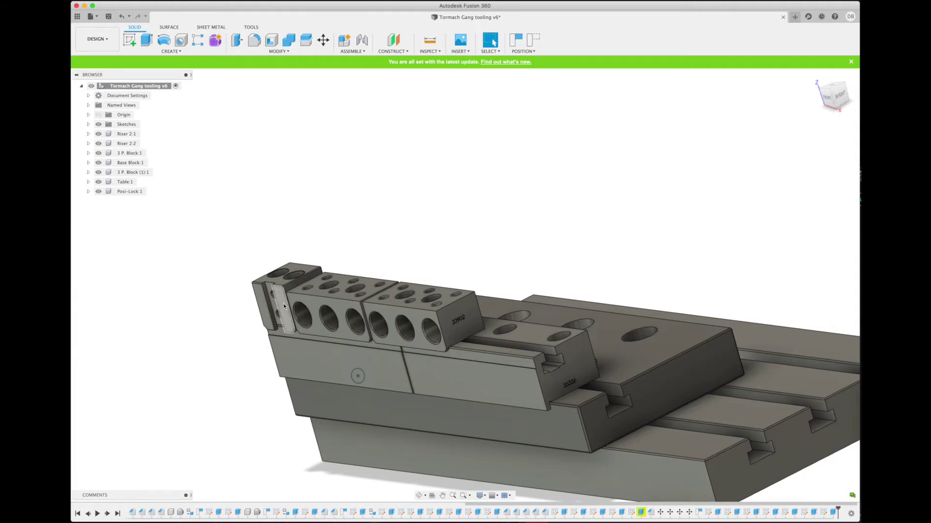
middle_click_drag(642, 288, 569, 246)
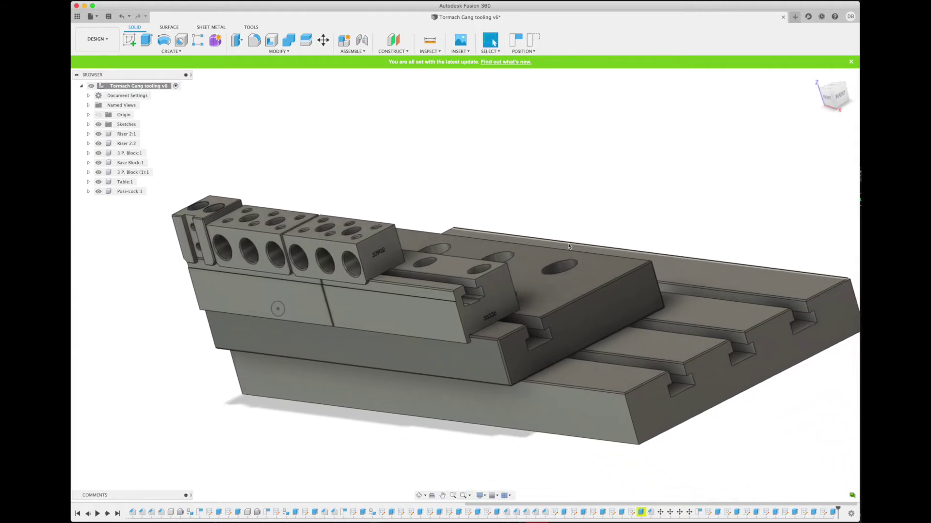
mouse_move(832, 100)
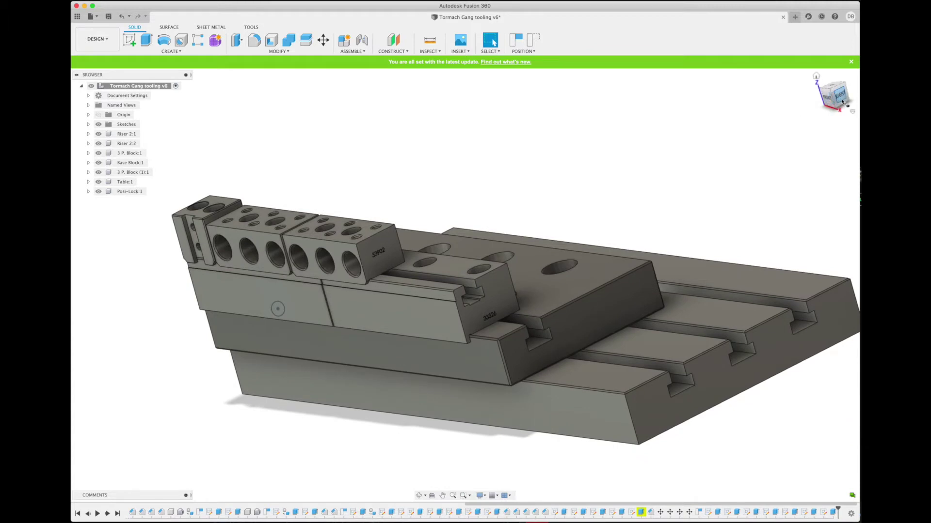
left_click(555, 306)
left_click(415, 452)
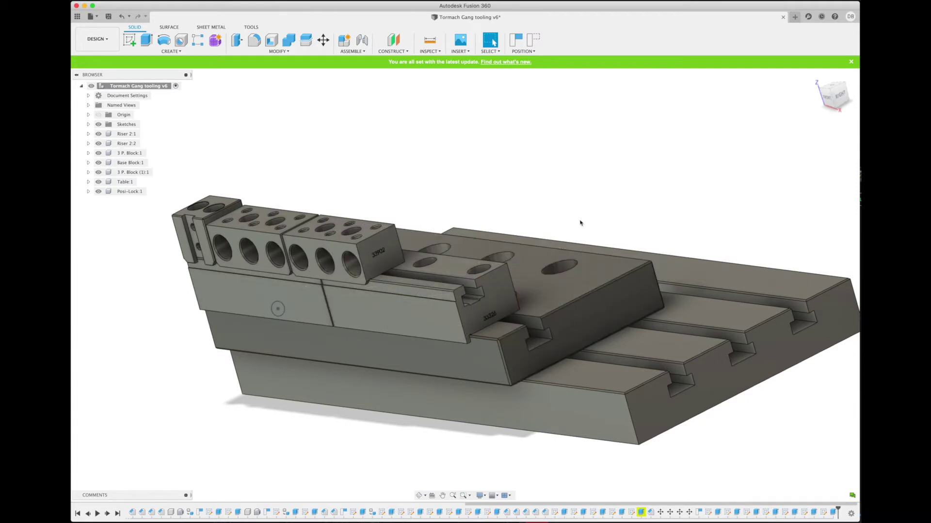
Hide the Posi-Lock, both Riser 2 and both 3 P. Block components, leaving only the Base Block on the table
left_click(99, 192)
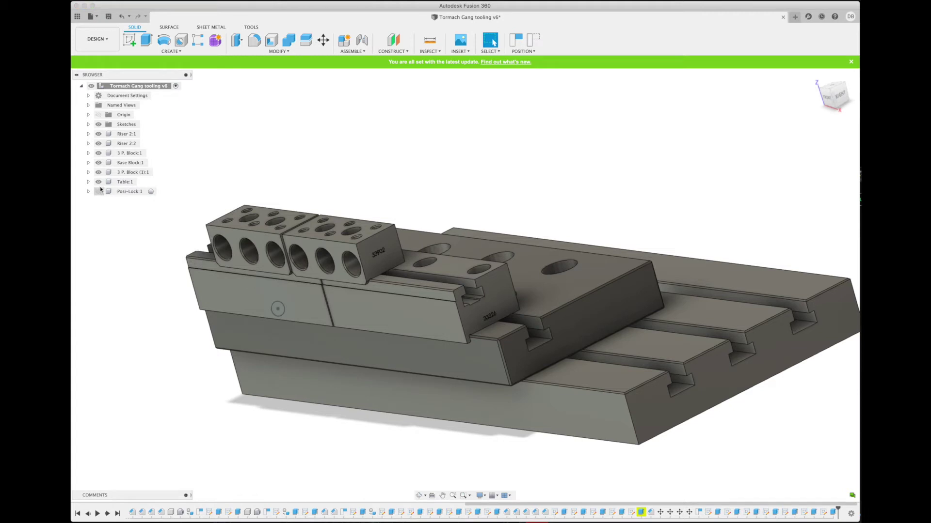
left_click(99, 134)
left_click(99, 143)
left_click(99, 154)
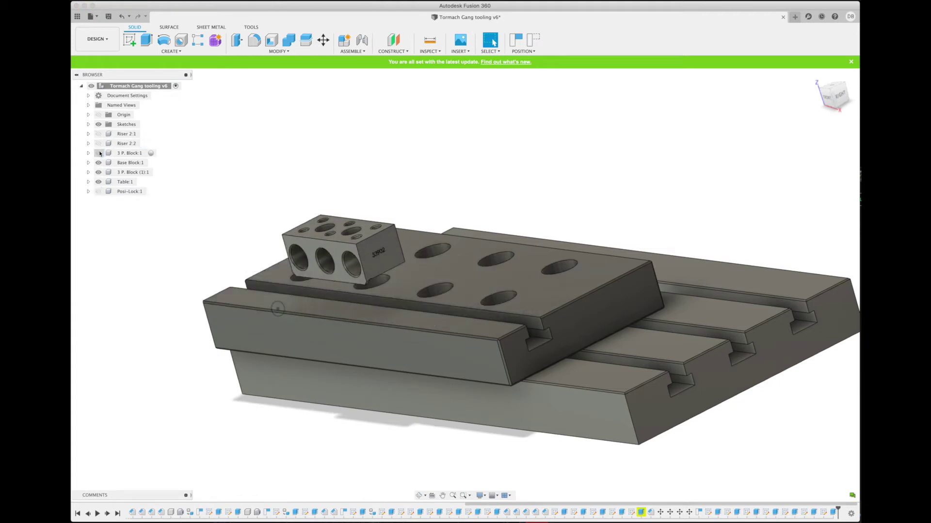
left_click(98, 163)
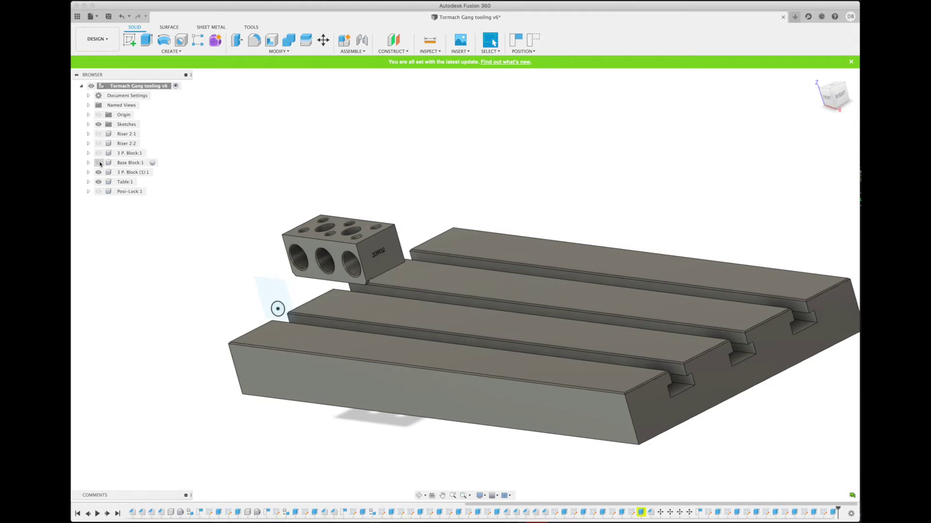
left_click(99, 163)
left_click(99, 173)
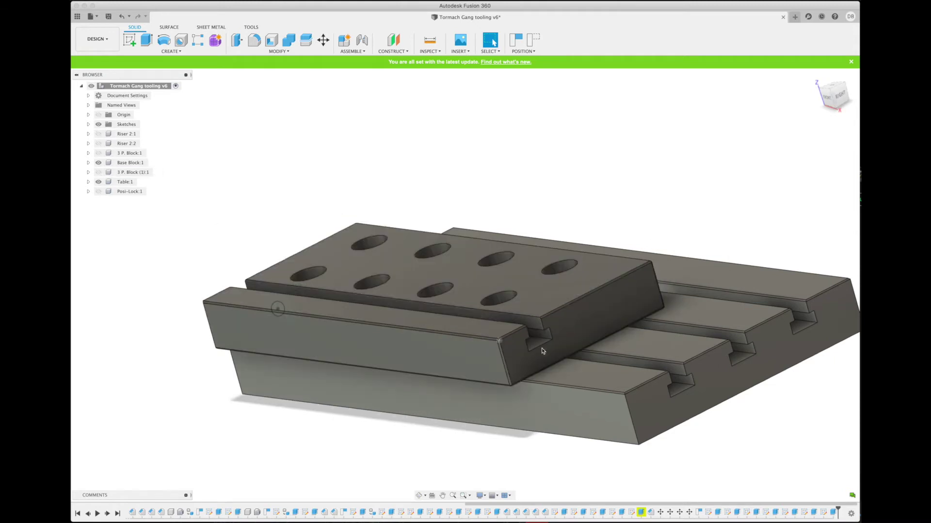
Examine the Base Block on the table from its end, focusing on its T-slot, end face and overhang relative to the table's slots
left_click(531, 298)
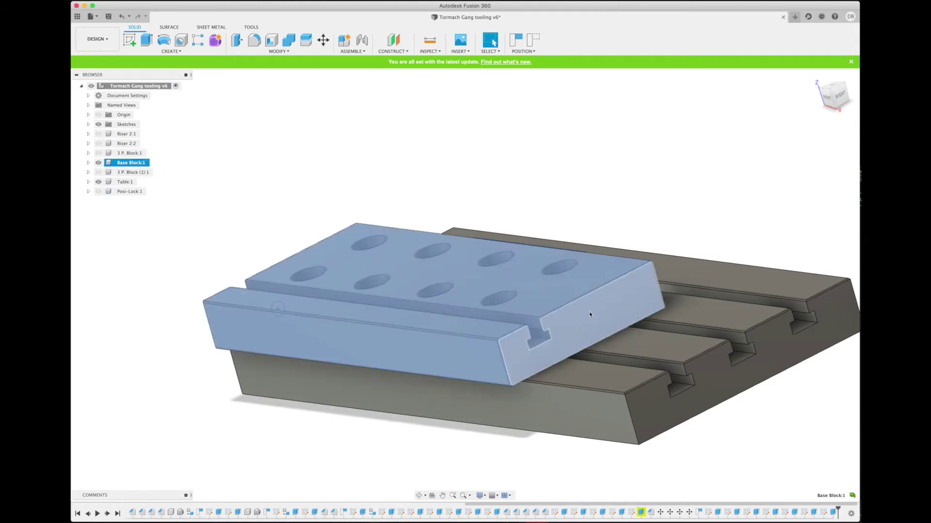
middle_click_drag(465, 285, 519, 294, "shift")
left_click(509, 307)
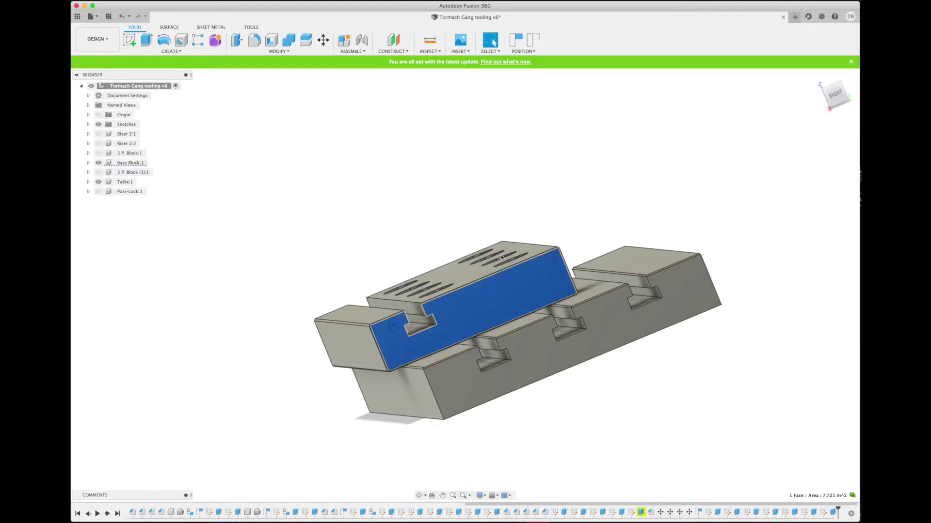
left_click(835, 96)
middle_click_drag(465, 291, 468, 398, "shift")
middle_click_drag(420, 168, 421, 296, "shift")
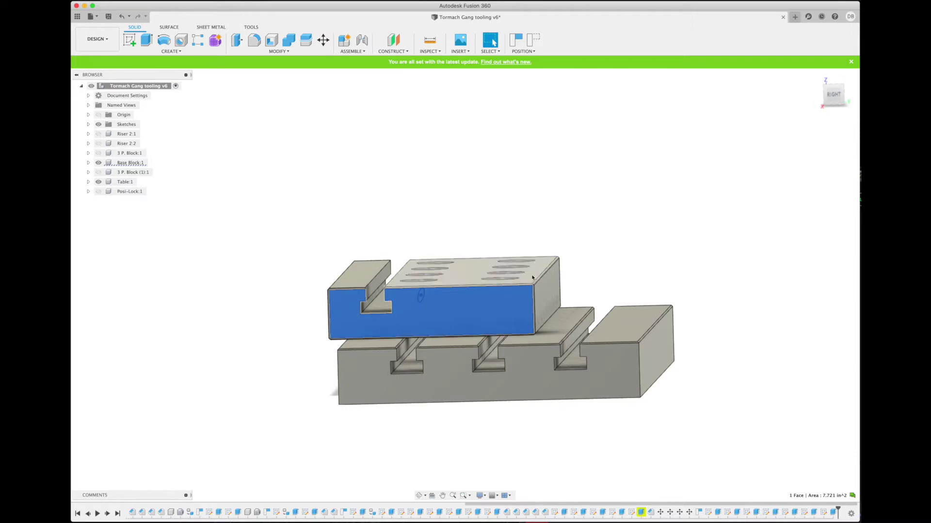
left_click(512, 298)
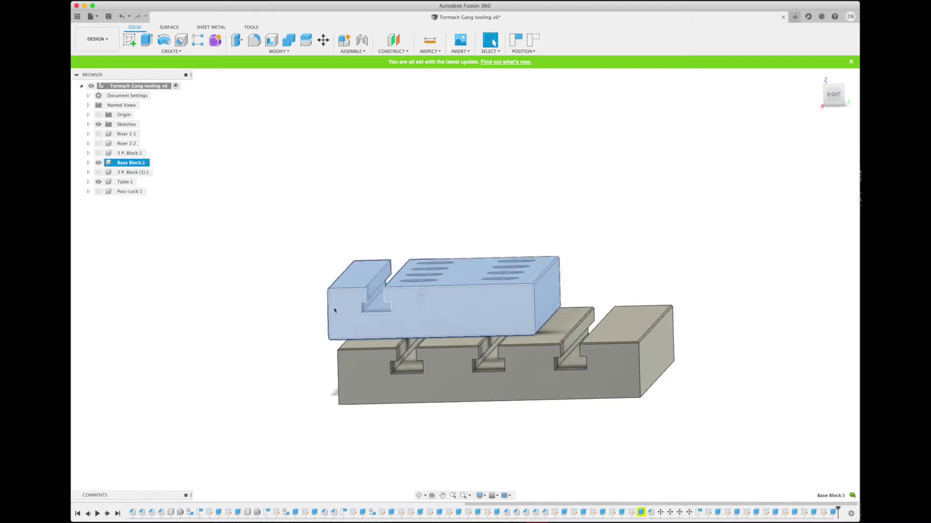
left_click(592, 266)
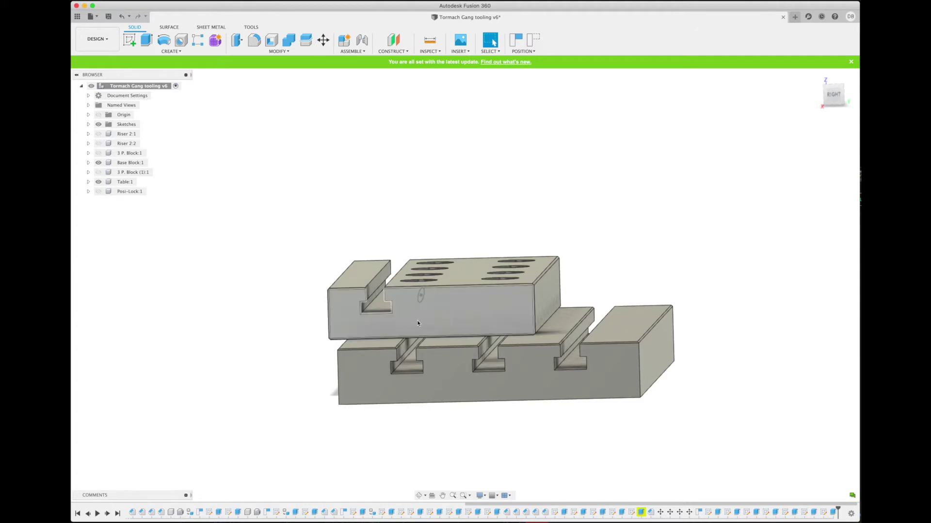
left_click_drag(834, 96, 834, 96)
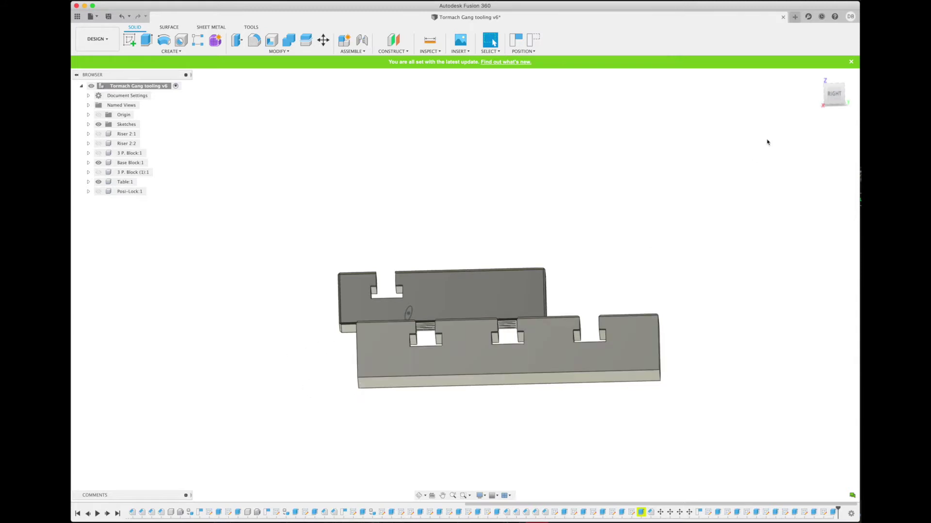
left_click_drag(831, 100, 745, 166)
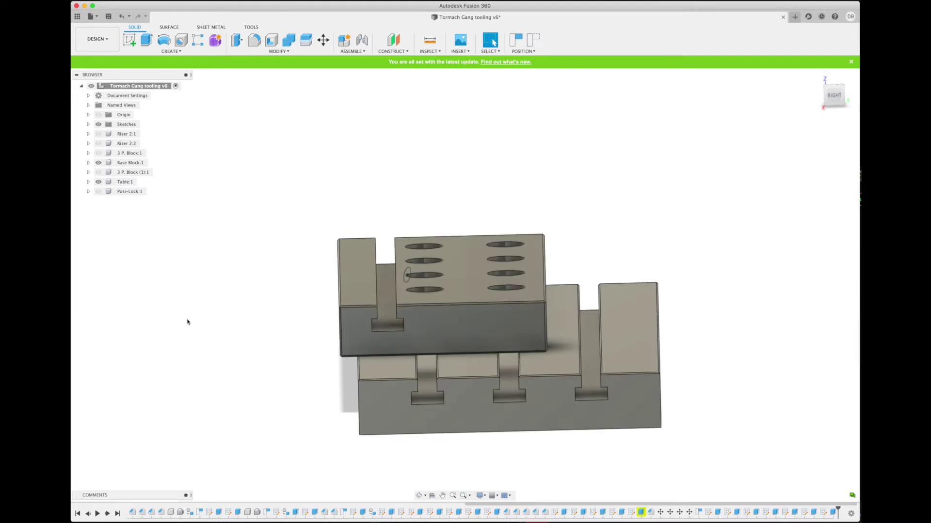
left_click(464, 328)
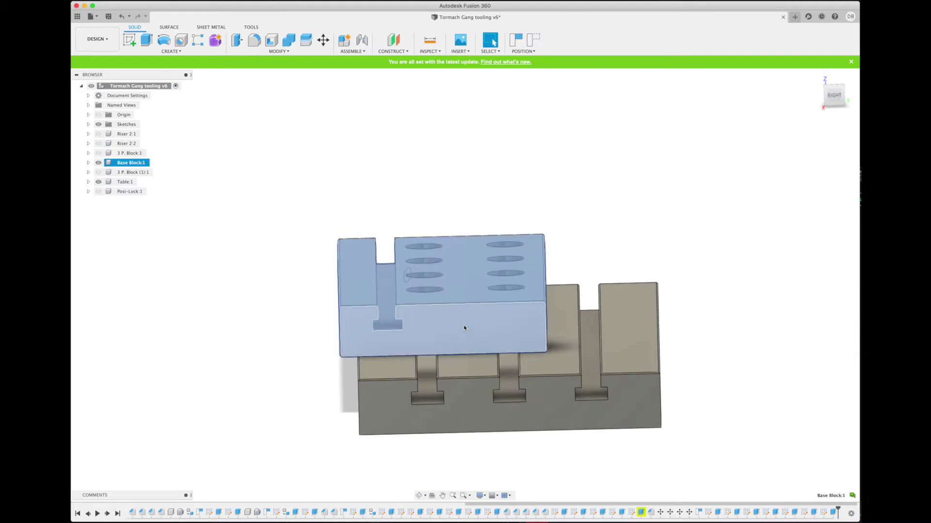
left_click(463, 329)
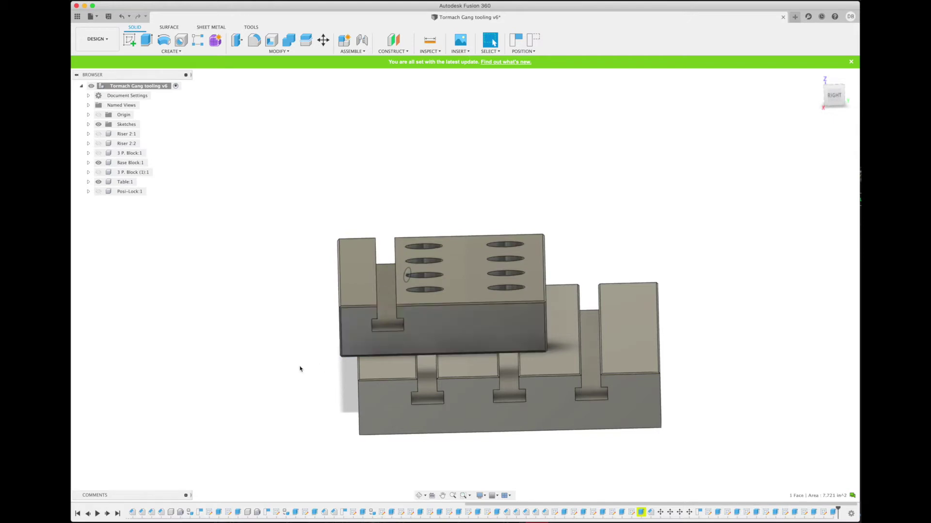
left_click_drag(356, 289, 403, 375)
Show both 3 P. Block components, the Posi-Lock and both Riser 2 components again on the Base Block
left_click(98, 172)
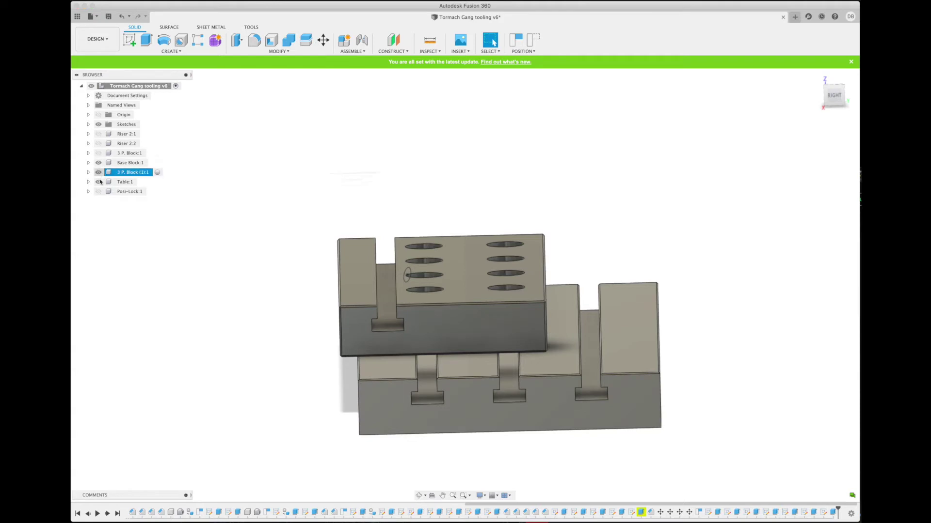
left_click(99, 192)
left_click(98, 152)
left_click(99, 143)
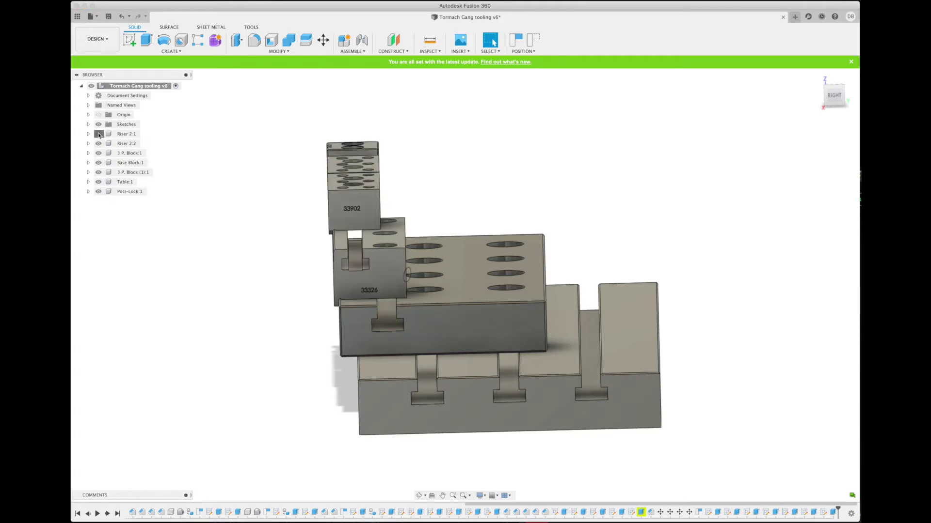
left_click(98, 134)
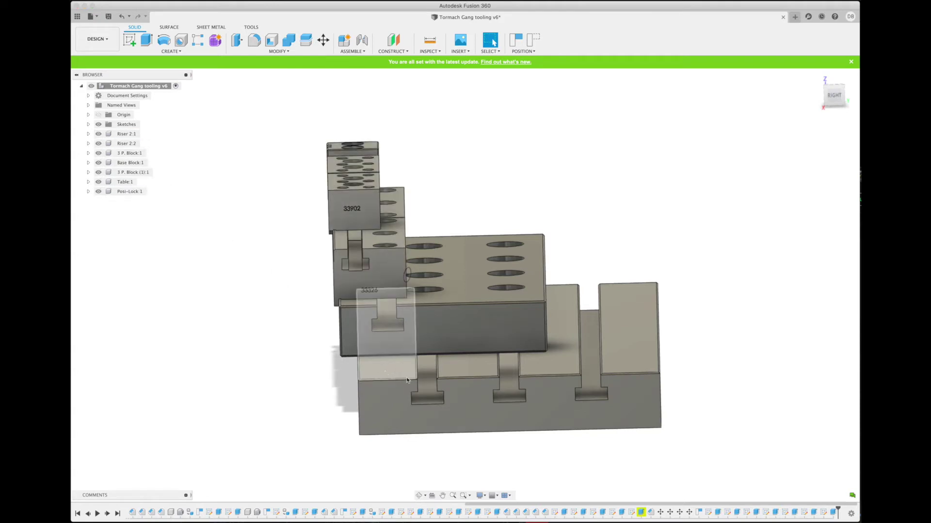
Examine the stacked blocks from the end and rear, comparing the T-slot positions and the stepped overhang of each layer
left_click(835, 95)
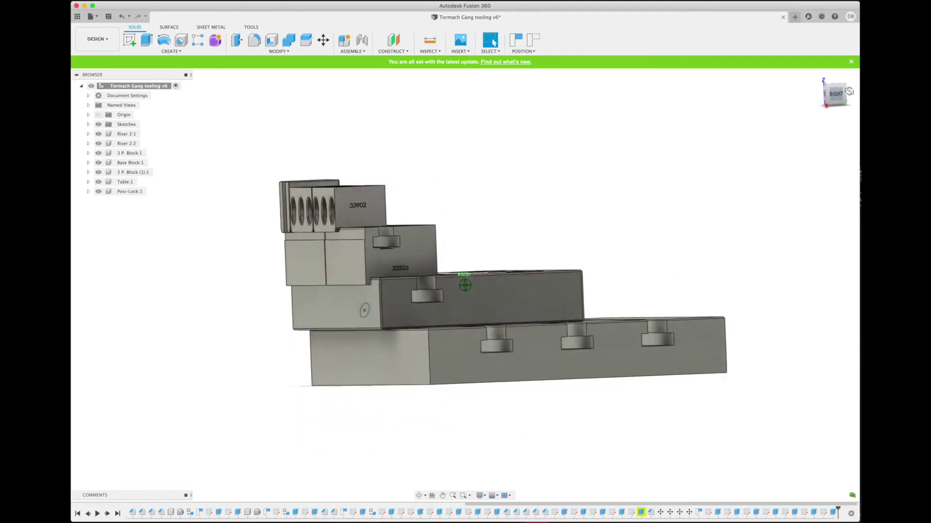
middle_click_drag(465, 285, 450, 329, "shift")
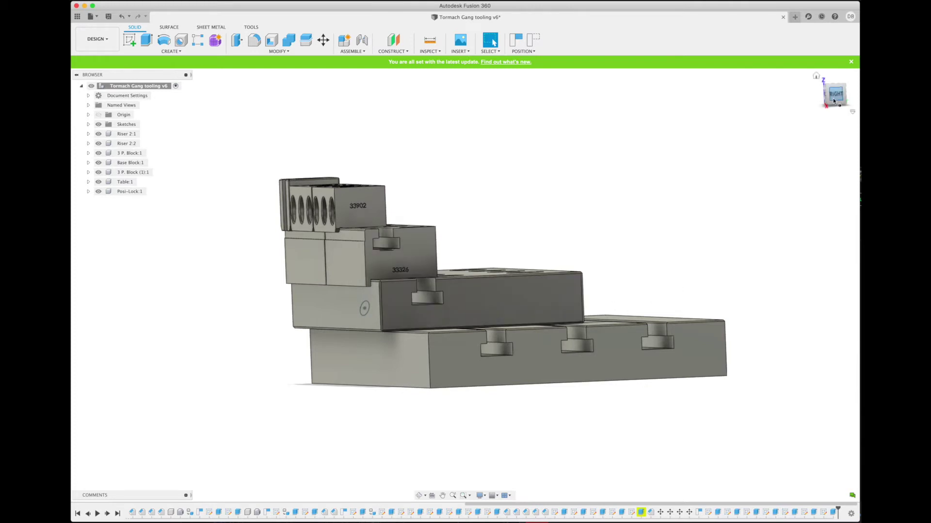
left_click_drag(834, 101, 779, 120)
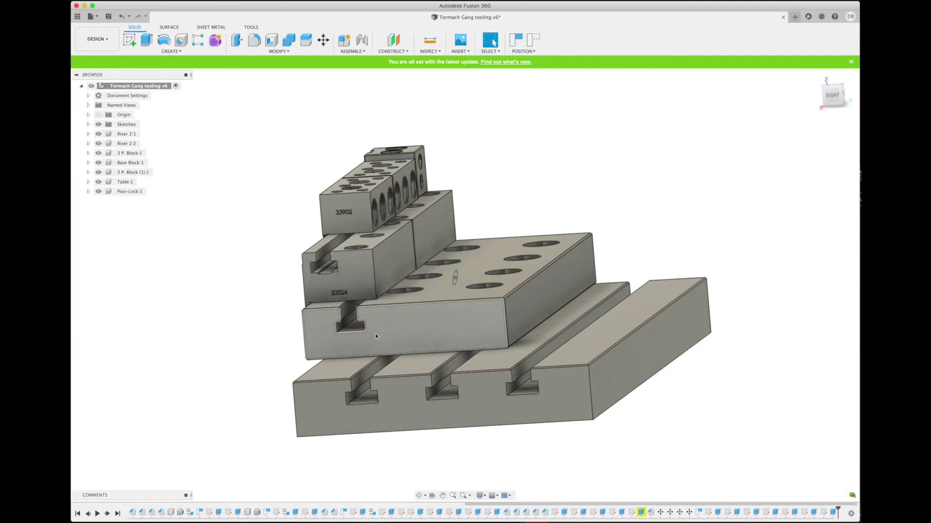
mouse_move(465, 285)
middle_mouse_down("shift")
mouse_move(419, 294)
mouse_move(423, 300)
middle_mouse_up("shift")
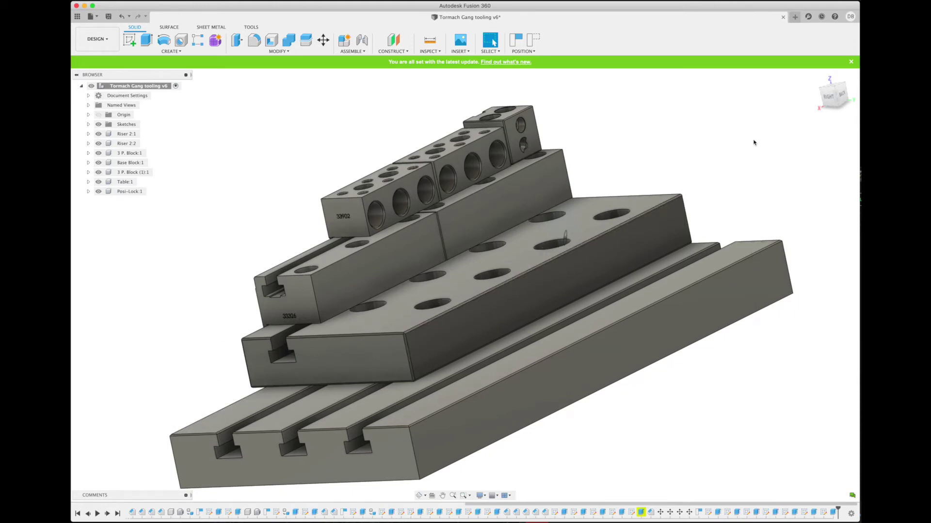
middle_click_drag(465, 285, 341, 339, "shift")
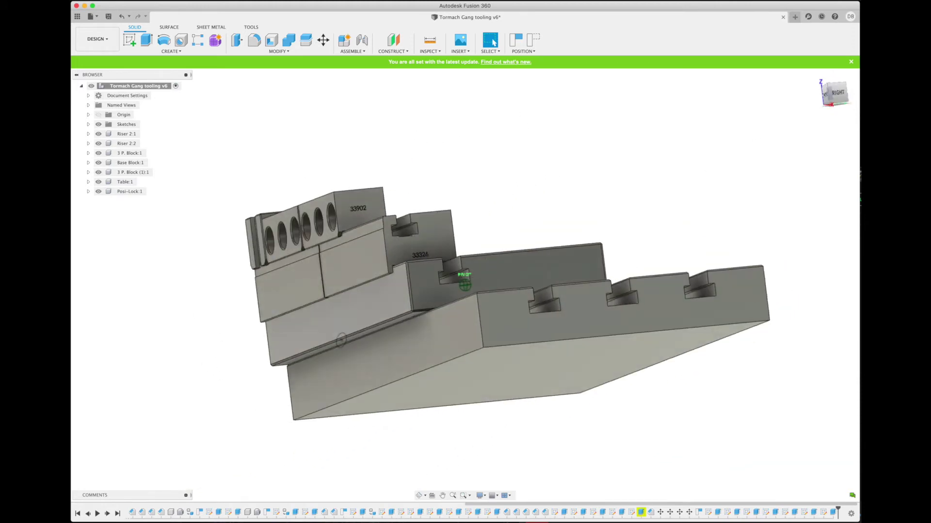
Examine the full stack in the front and top views, focusing on the tool holes, mounting holes and block alignment
left_click(830, 97)
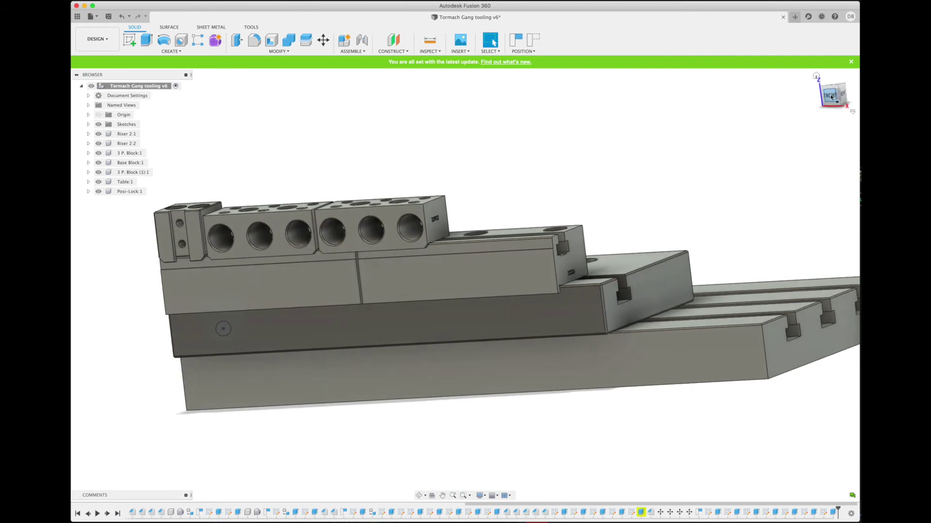
middle_click_drag(732, 233, 571, 243)
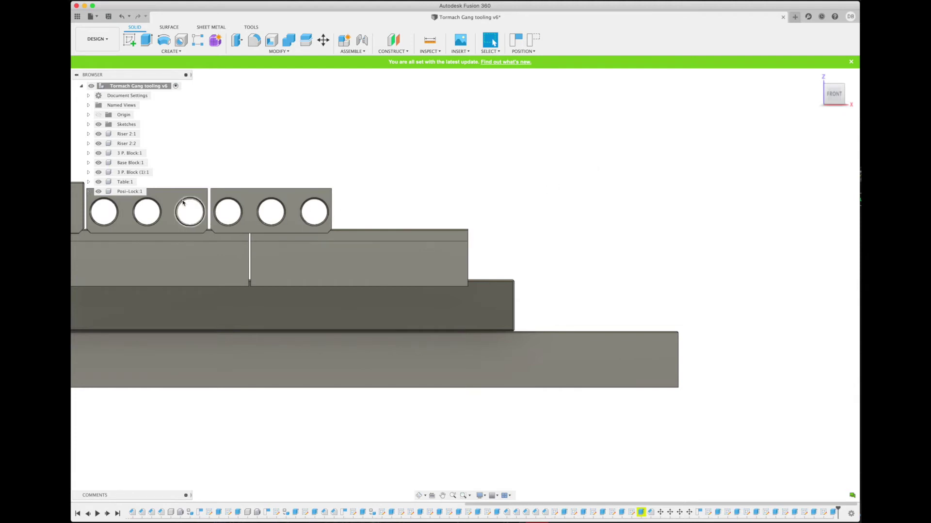
middle_click_drag(310, 166, 421, 173)
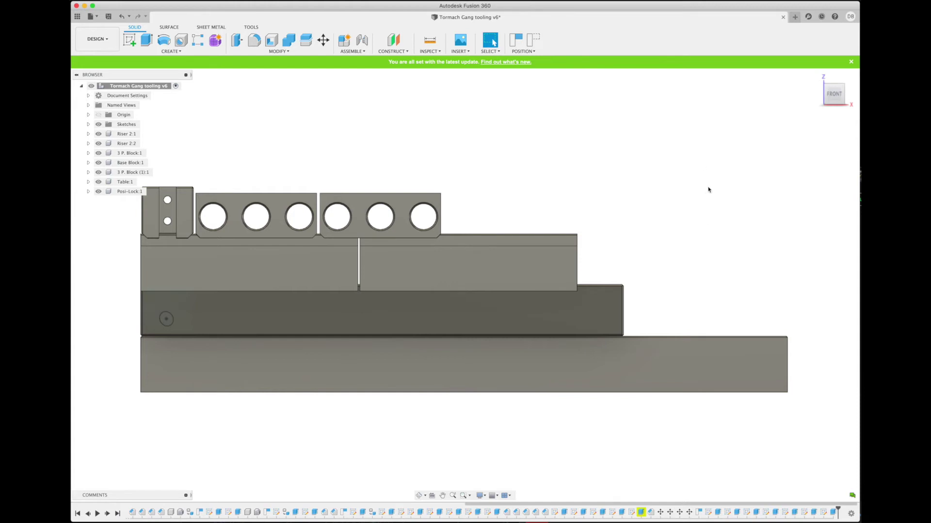
mouse_move(829, 91)
left_mouse_down()
mouse_move(817, 100)
mouse_move(832, 88)
left_mouse_up()
left_click(832, 88)
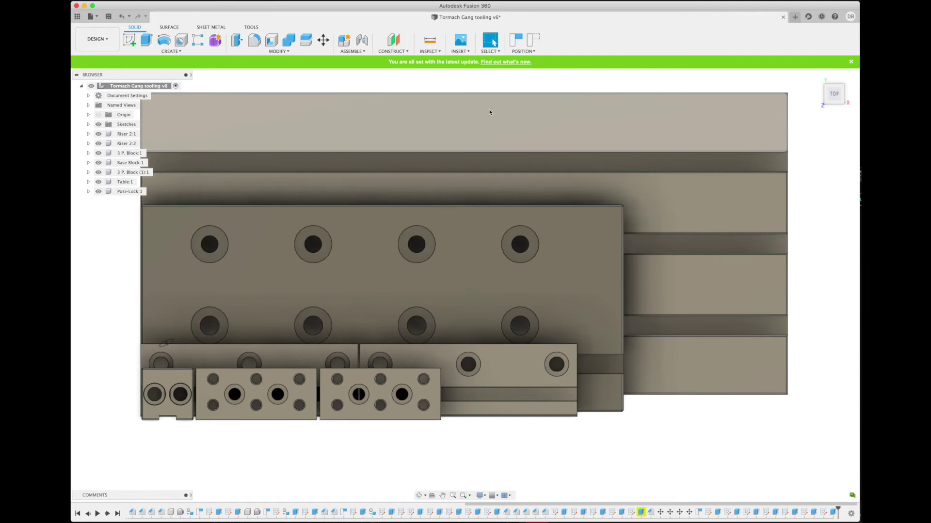
mouse_move(834, 97)
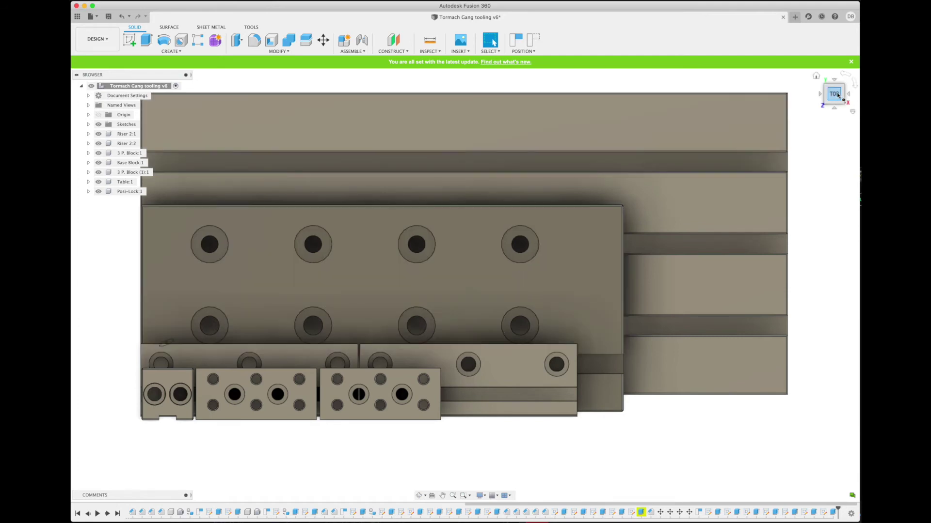
mouse_move(466, 234)
middle_mouse_down()
mouse_move(468, 269)
mouse_move(465, 196)
mouse_move(466, 237)
mouse_move(436, 237)
mouse_move(489, 239)
mouse_move(472, 241)
mouse_move(469, 231)
mouse_move(478, 270)
mouse_move(471, 235)
middle_mouse_up()
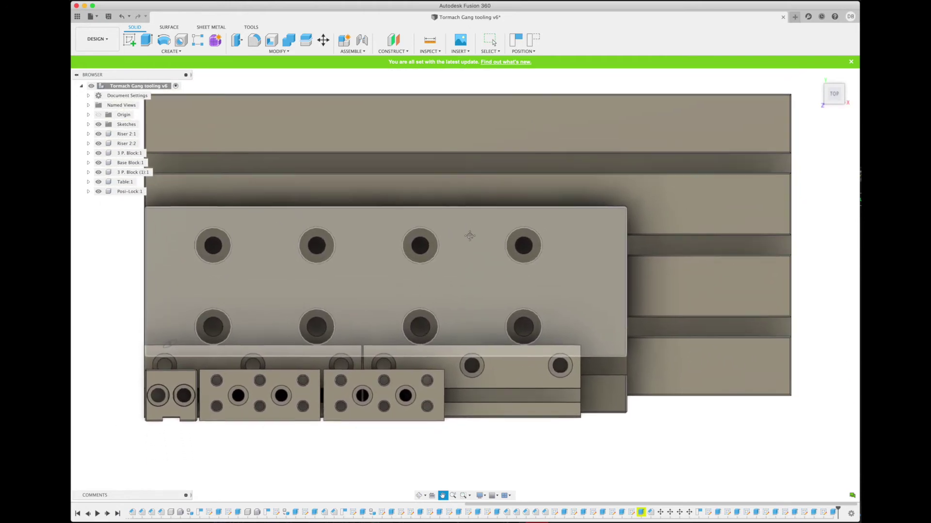
key("Escape")
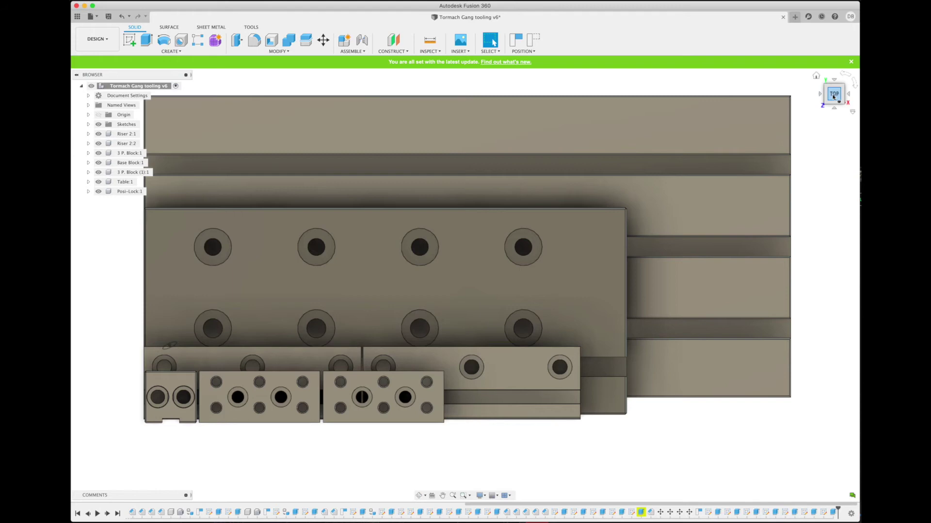
left_click(834, 102)
left_click(835, 101)
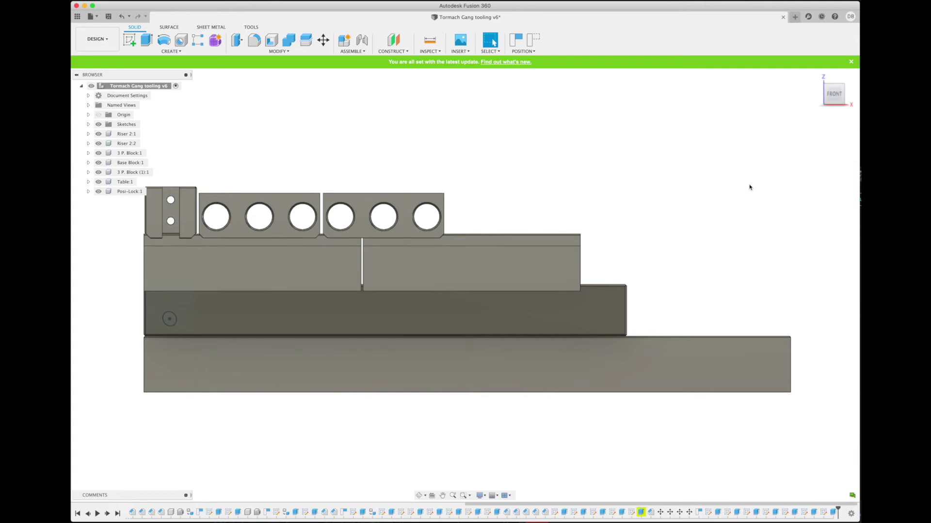
View the complete tooling assembly at an angle showing its front, right end and top
left_click_drag(830, 97, 826, 100)
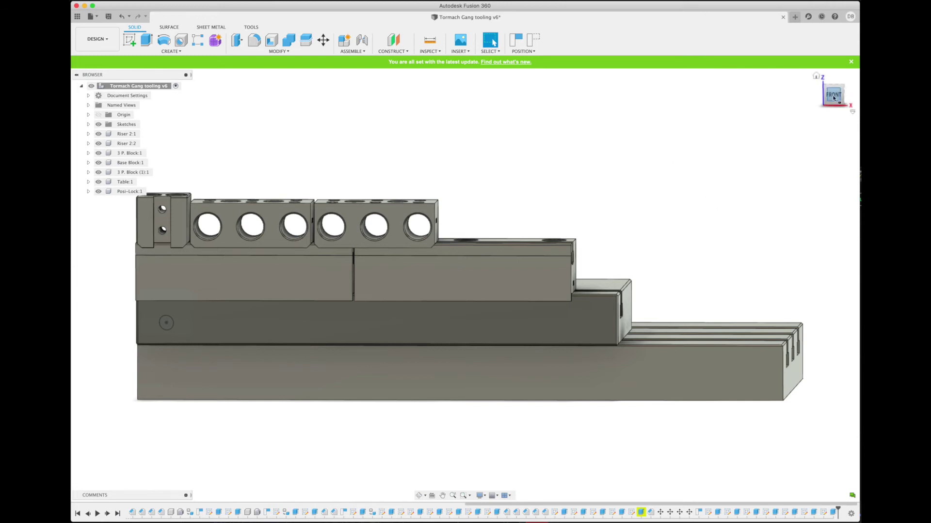
left_click_drag(832, 95, 820, 100)
middle_click_drag(191, 311, 225, 306, "shift")
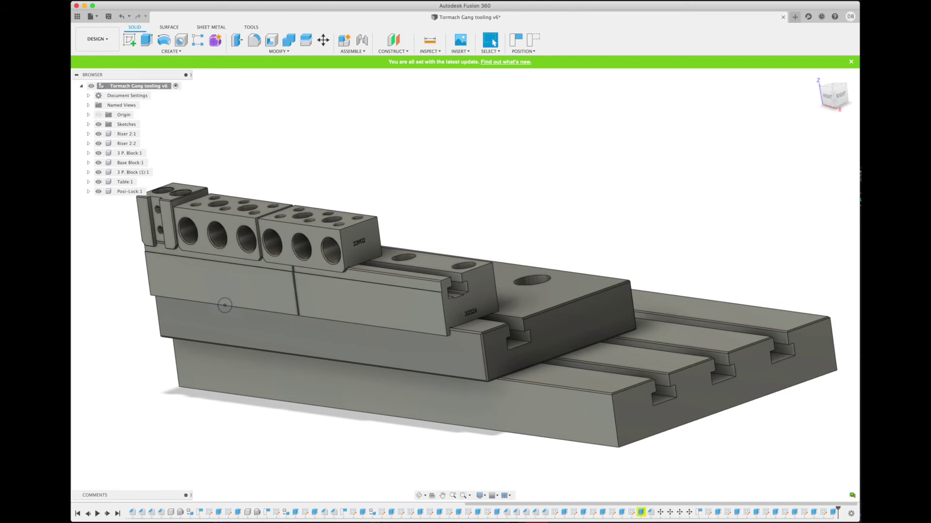
scroll(679, 183, "down", 3)
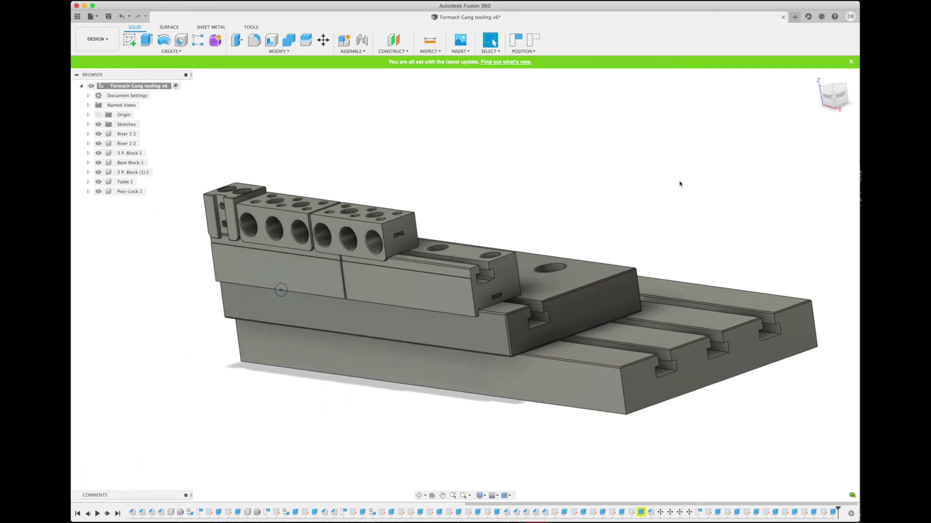
Examine the tooling stack squarely from the right end, then from the front and underside, comparing the T-slot profiles and stepped layers
mouse_move(464, 285)
middle_mouse_down("shift")
mouse_move(437, 287)
mouse_move(460, 274)
middle_mouse_up("shift")
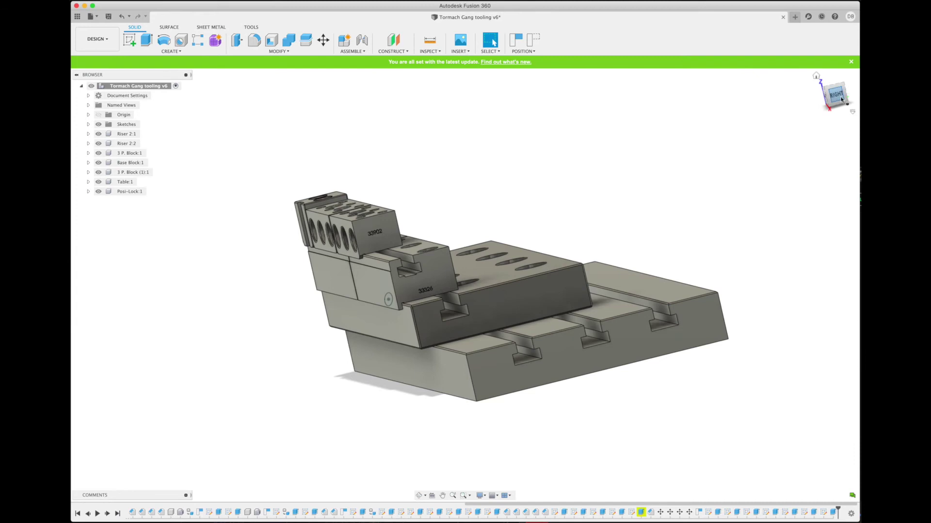
left_click_drag(836, 97, 827, 101)
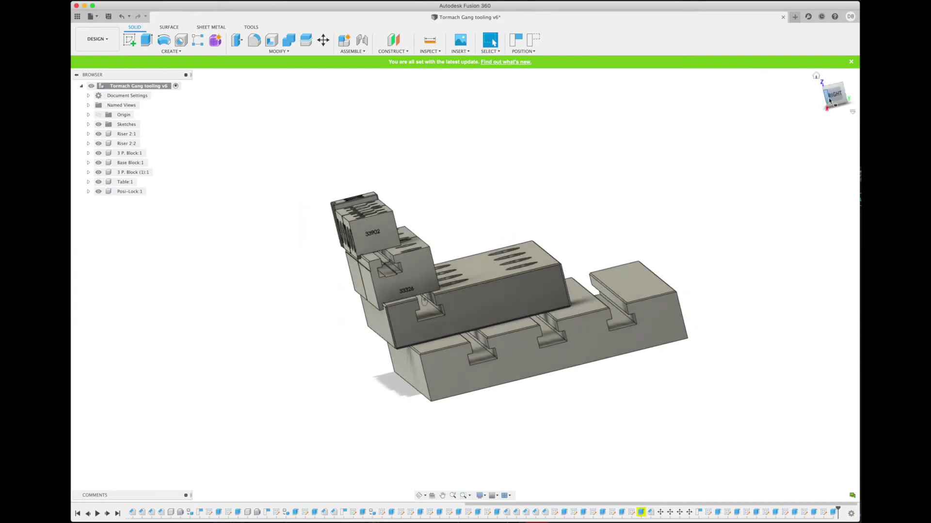
left_click(835, 96)
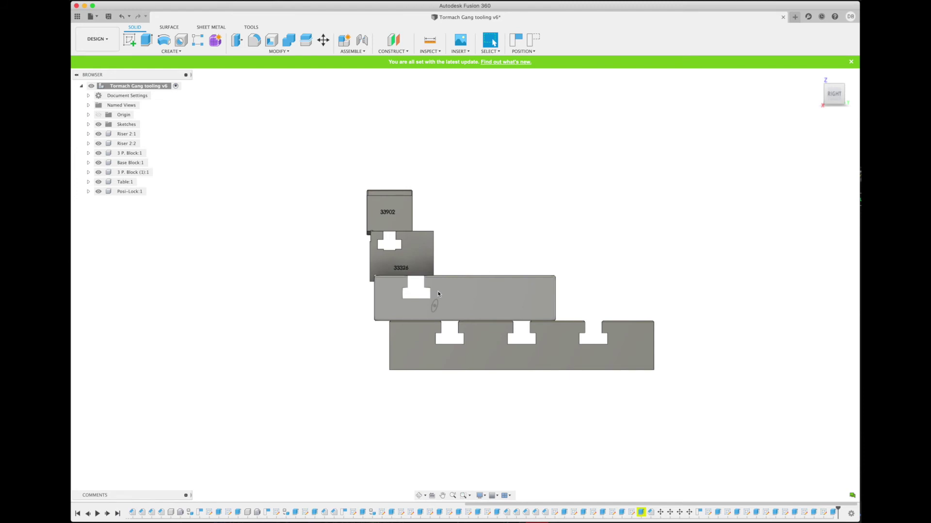
middle_click_drag(465, 285, 533, 287, "shift")
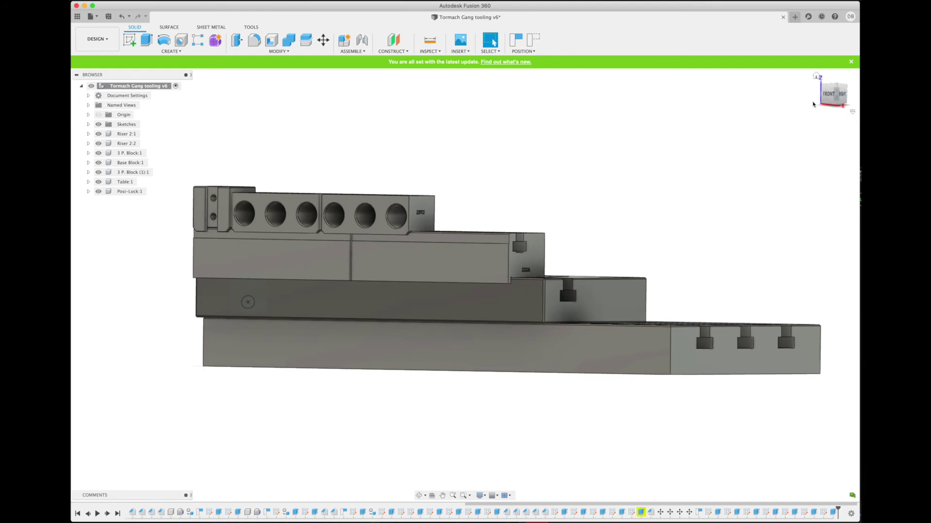
mouse_move(823, 96)
left_mouse_down()
mouse_move(799, 104)
mouse_move(821, 89)
mouse_move(817, 80)
left_mouse_up()
middle_click_drag(499, 286, 504, 288, "shift")
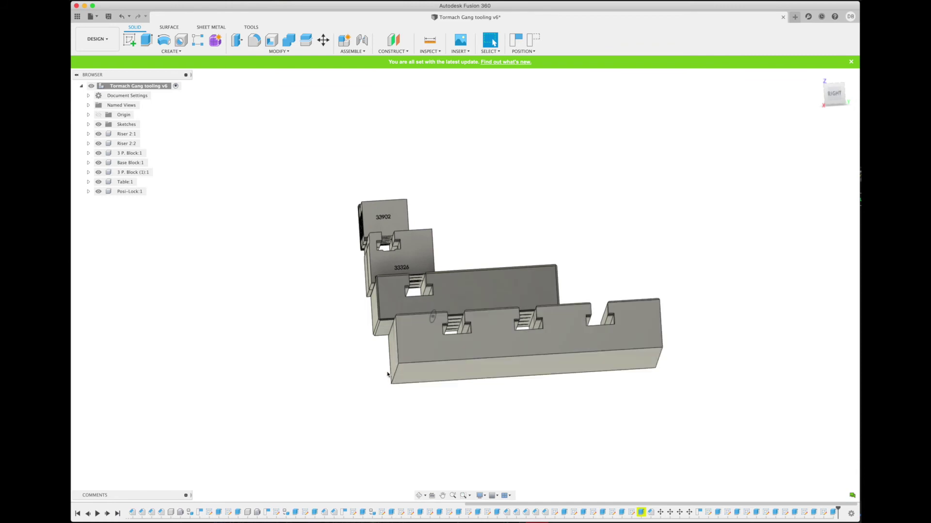
Inspect the right end of the stack from several raised angles, following the T-slots and the Base Block's mounting holes
left_click_drag(831, 94, 834, 101)
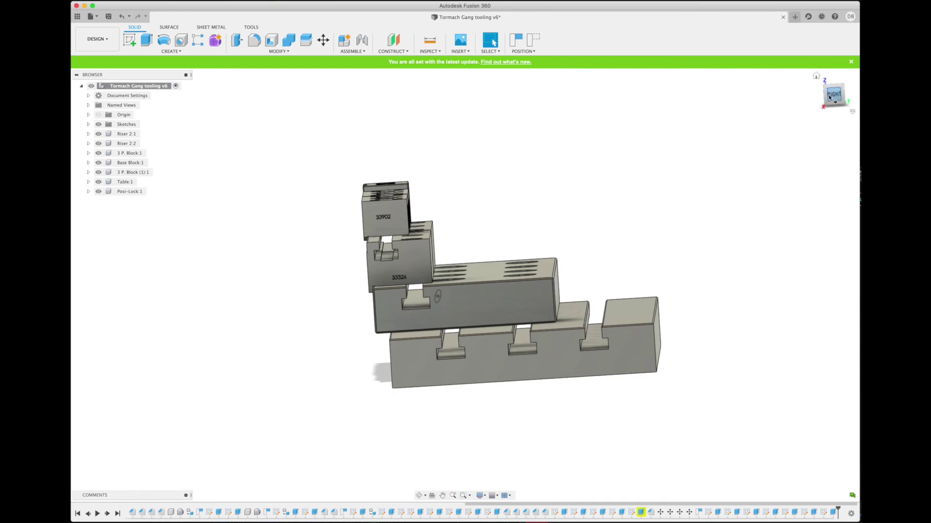
left_click_drag(829, 97, 854, 95)
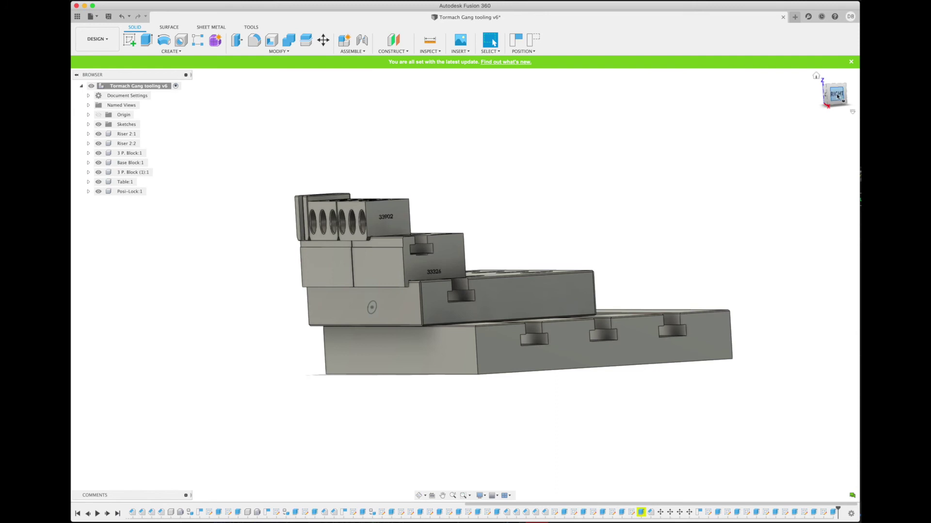
left_click_drag(838, 97, 815, 102)
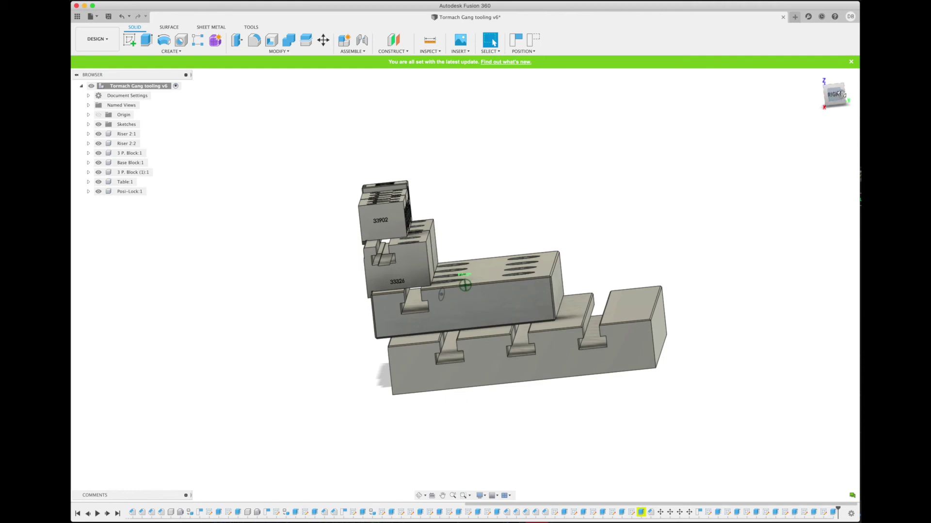
left_click(835, 95)
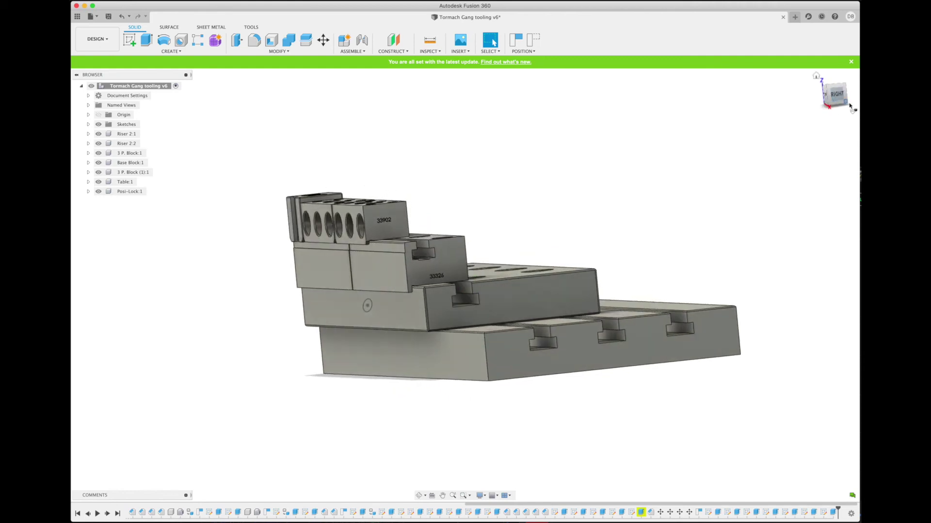
mouse_move(849, 107)
left_mouse_down()
mouse_move(791, 107)
mouse_move(827, 103)
left_mouse_up()
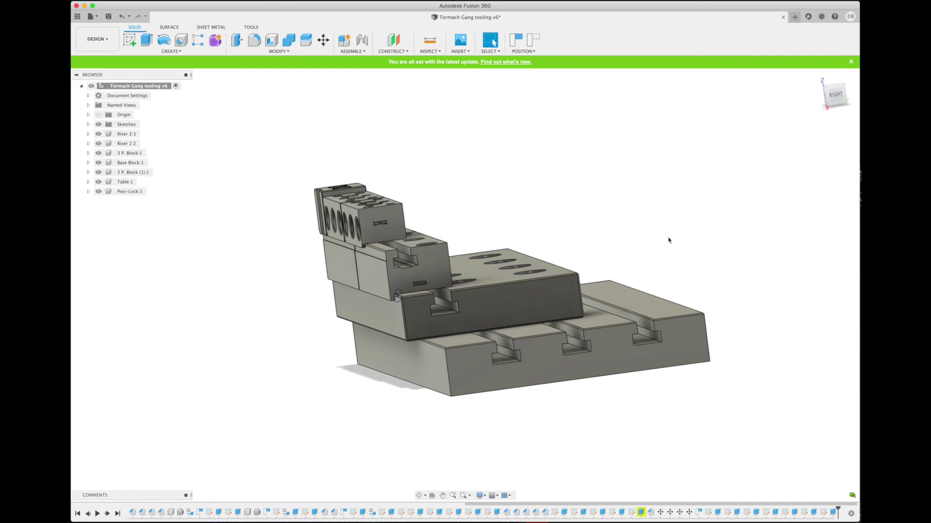
mouse_move(465, 267)
middle_mouse_down("shift")
mouse_move(436, 262)
mouse_move(854, 107)
middle_mouse_up("shift")
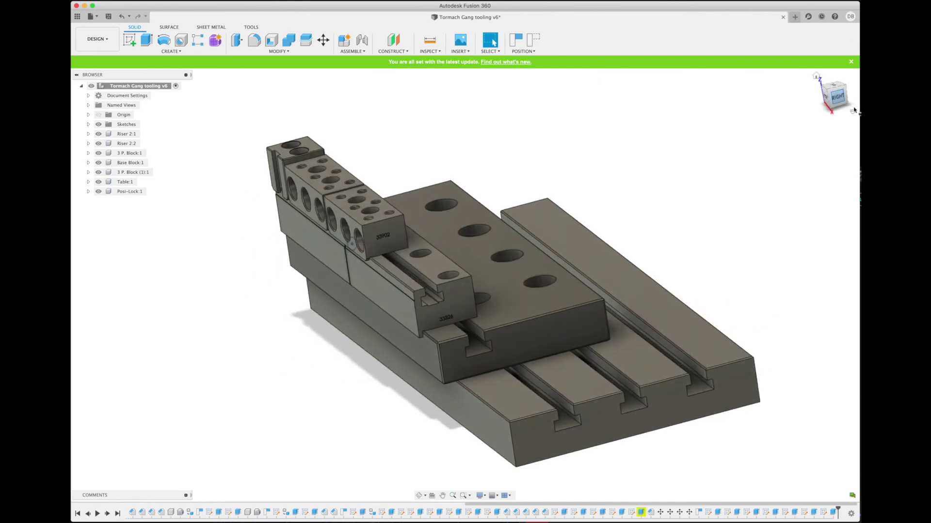
Fit the whole assembly in view and point out the Base Block's top face and the Posi-Lock, leaving nothing selected
key("F6")
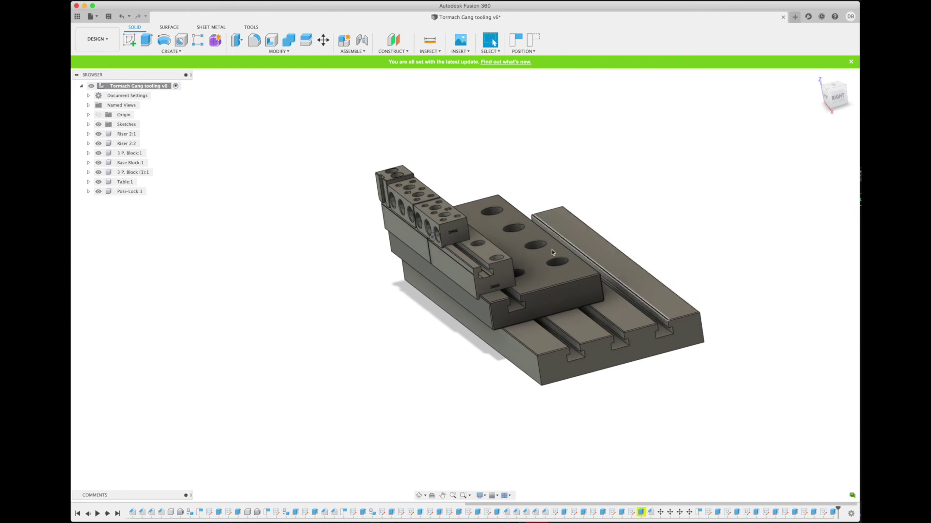
left_click(542, 288)
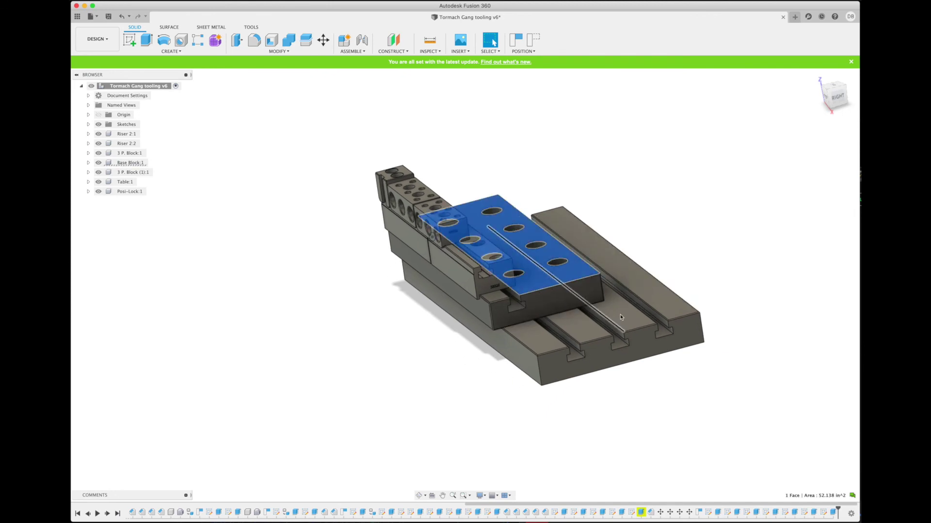
left_click_drag(719, 358, 356, 199)
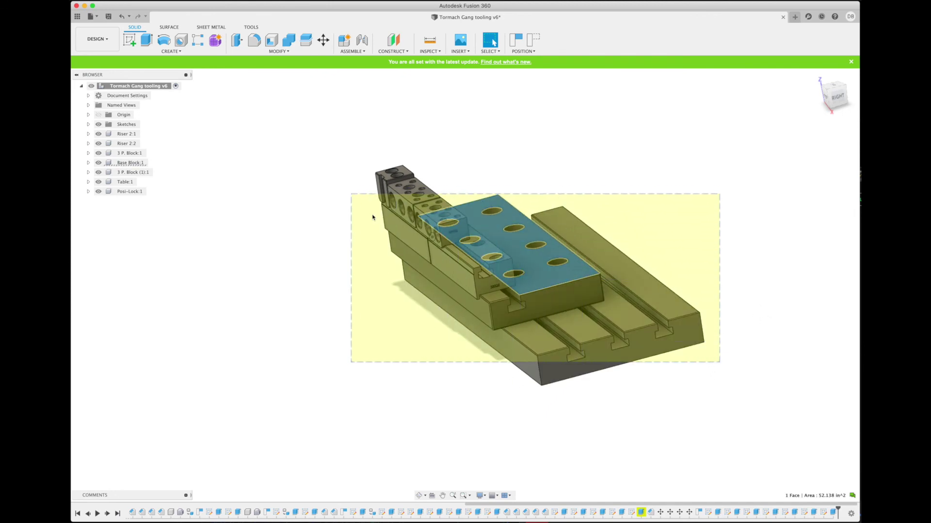
left_click(760, 268)
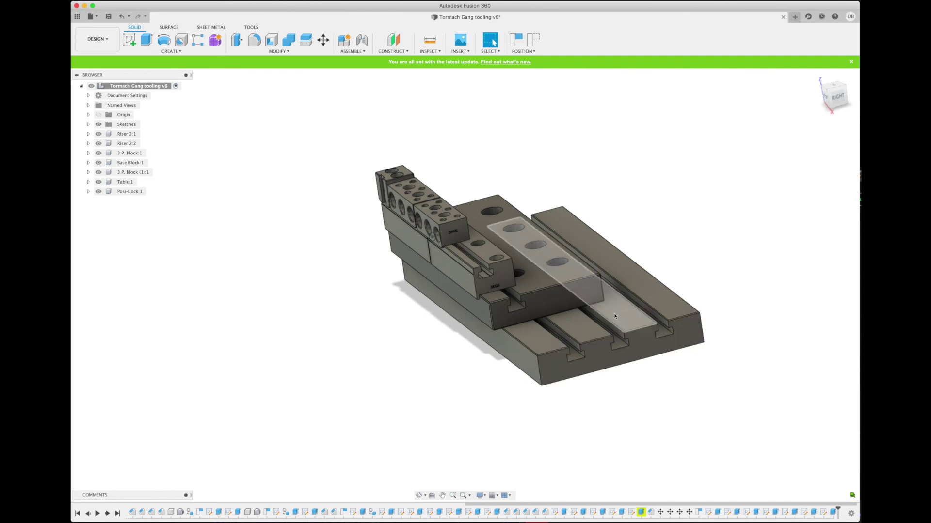
left_click(390, 180)
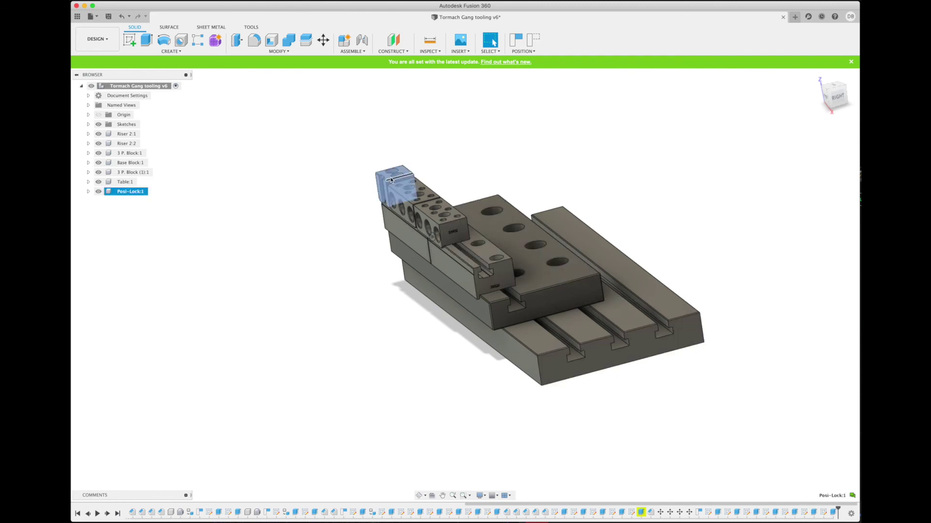
left_click(515, 153)
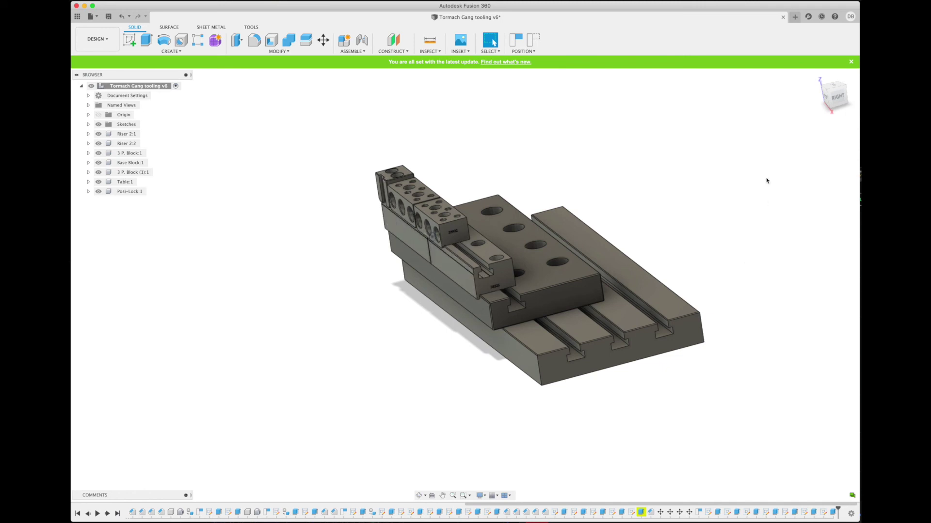
View the complete assembly from the front right, from steeply above the right end and from a low front angle
left_click_drag(832, 98, 858, 87)
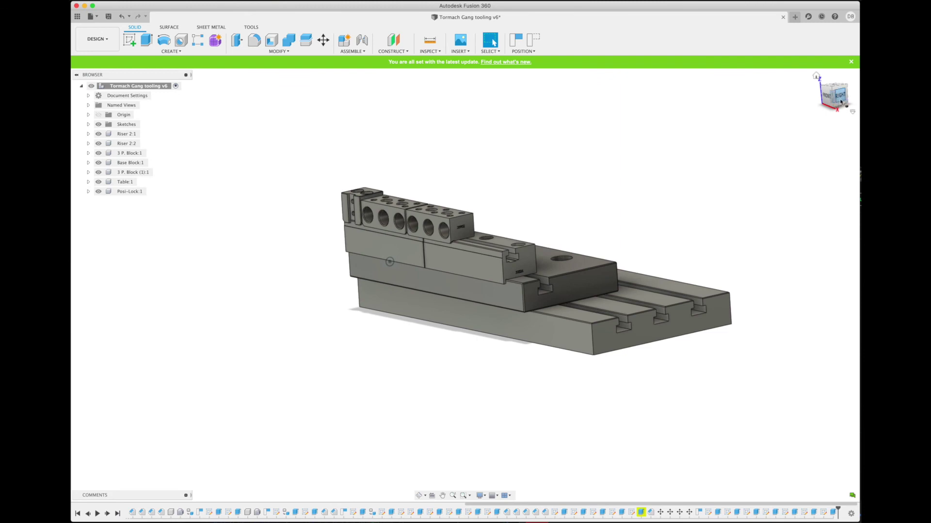
mouse_move(464, 285)
middle_mouse_down("shift")
mouse_move(504, 269)
mouse_move(510, 361)
middle_mouse_up("shift")
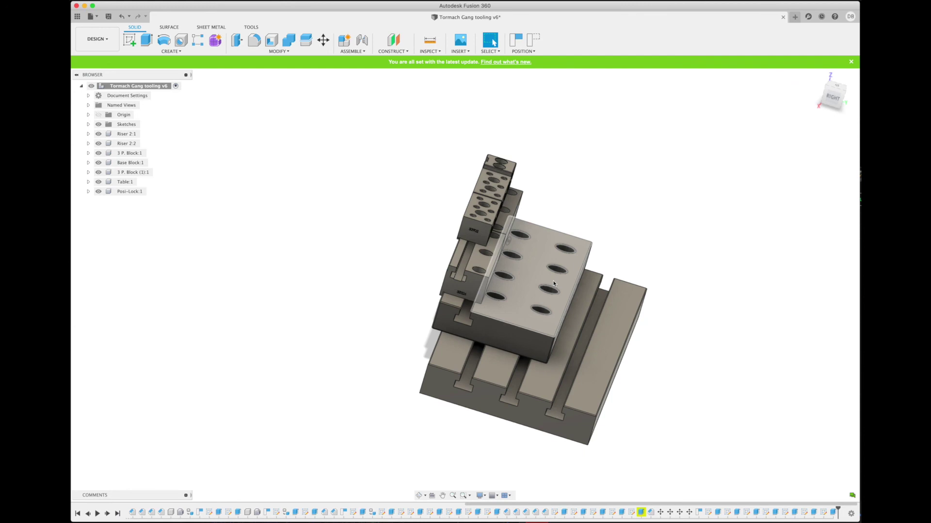
left_click(834, 100)
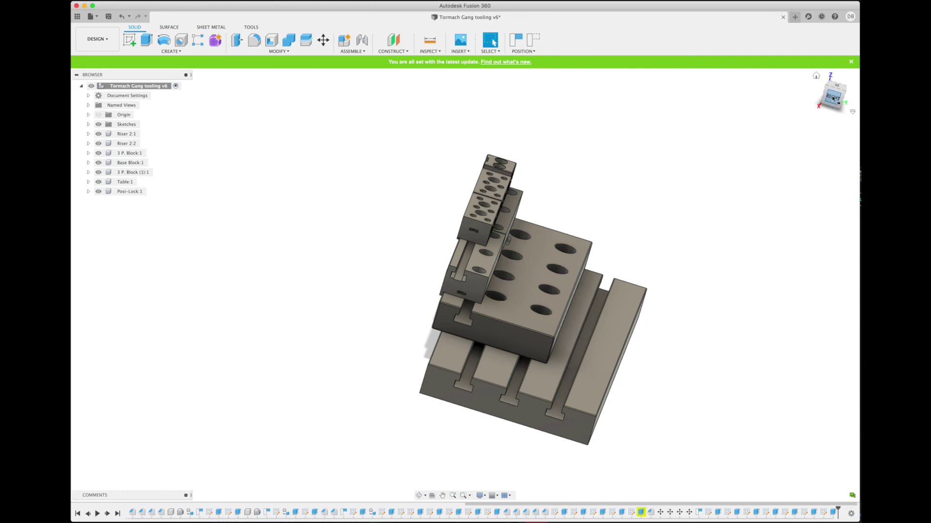
middle_click_drag(464, 284, 426, 335, "shift")
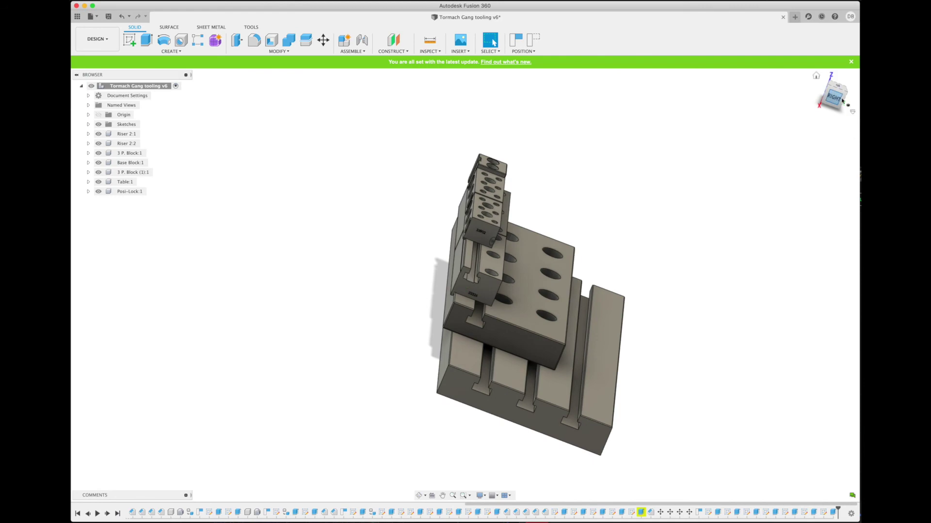
middle_click_drag(465, 285, 499, 264, "shift")
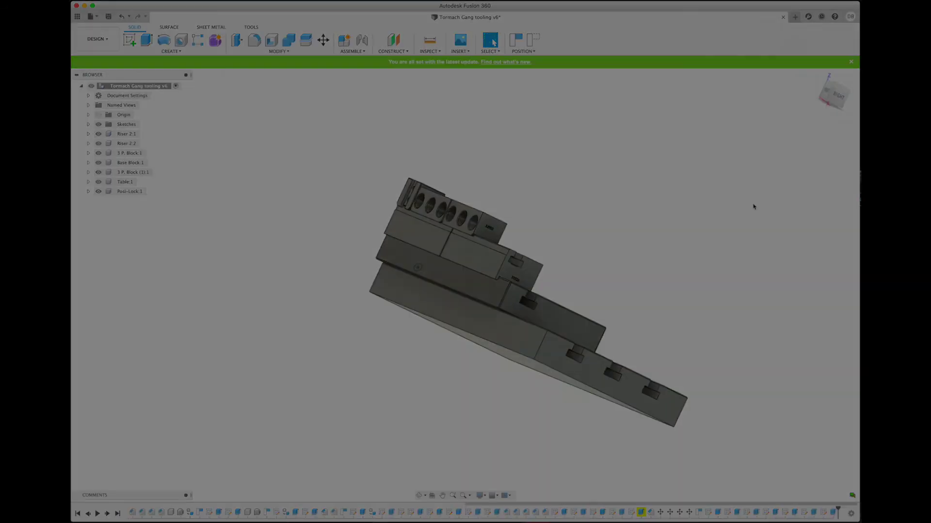